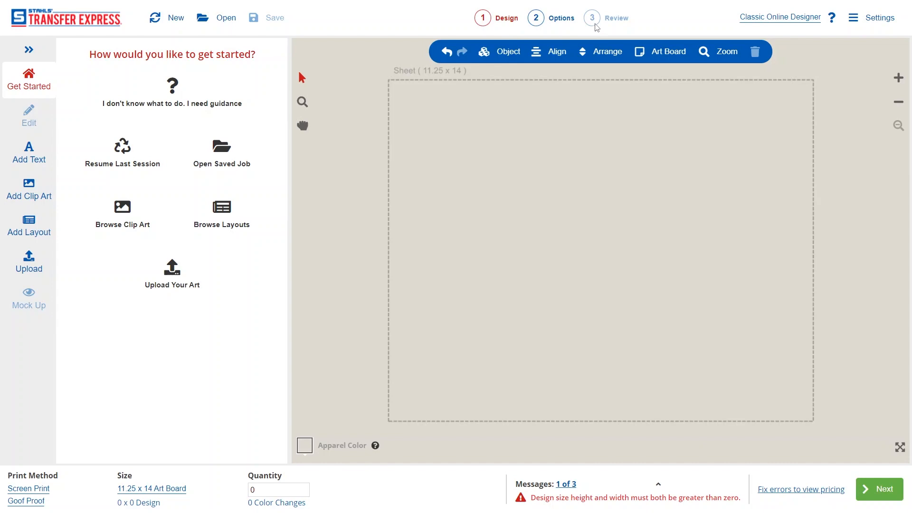
# - Examine the art board orientation and sheet size choices in the settings
pyautogui.click(865, 18)
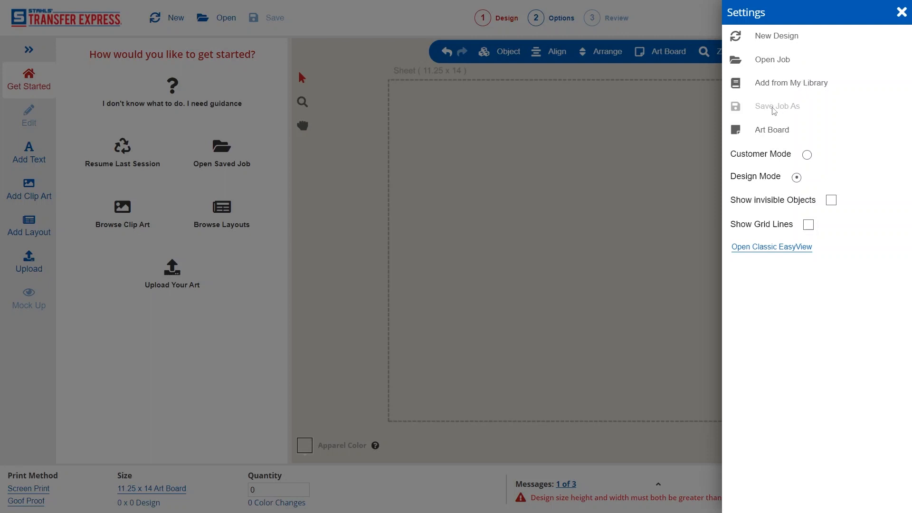
pyautogui.click(779, 133)
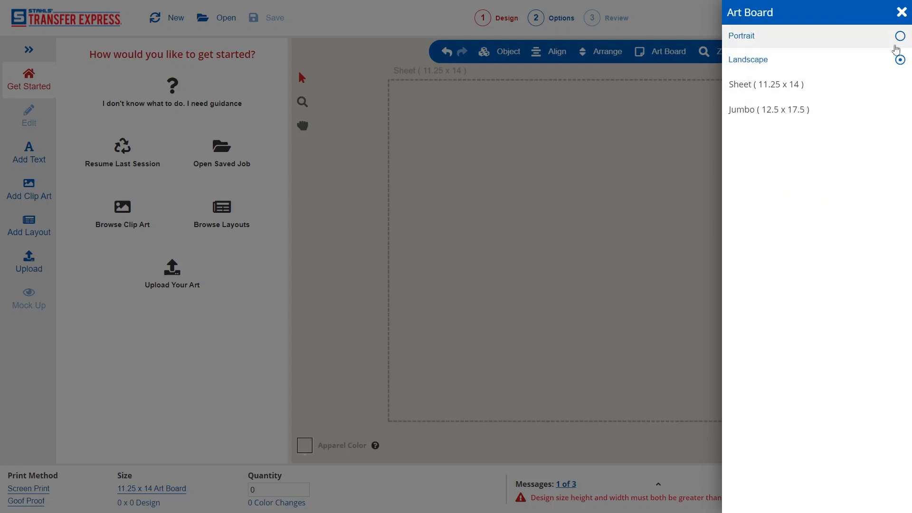
pyautogui.click(814, 93)
# - Show invisible objects and hide them again, and turn the grid lines on and back off
pyautogui.click(831, 201)
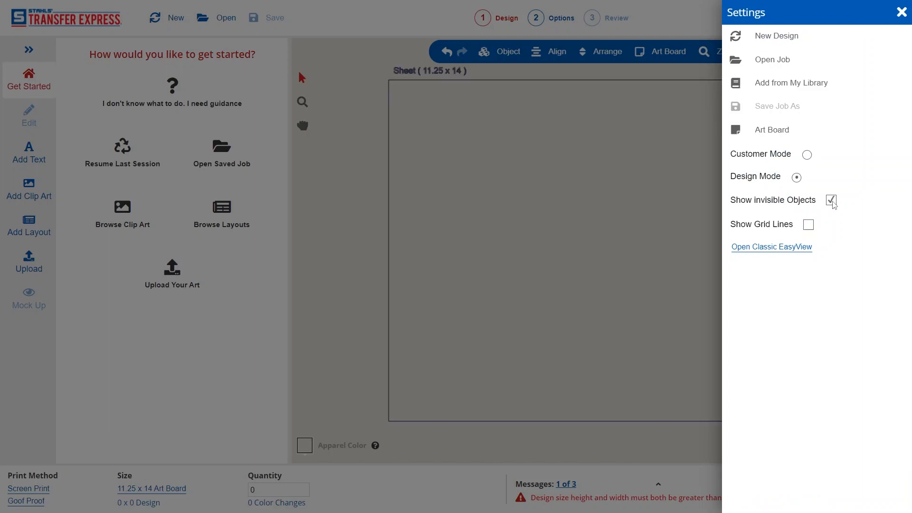
pyautogui.click(832, 202)
pyautogui.click(808, 224)
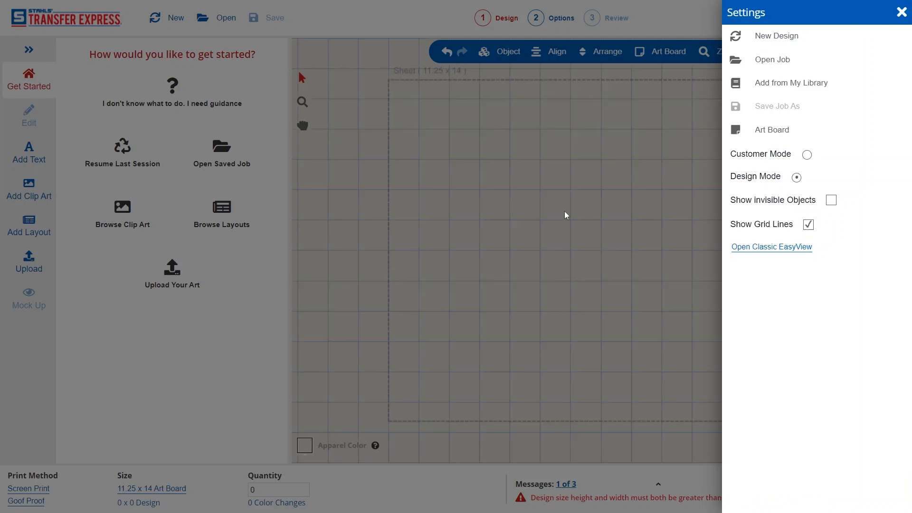
pyautogui.click(575, 219)
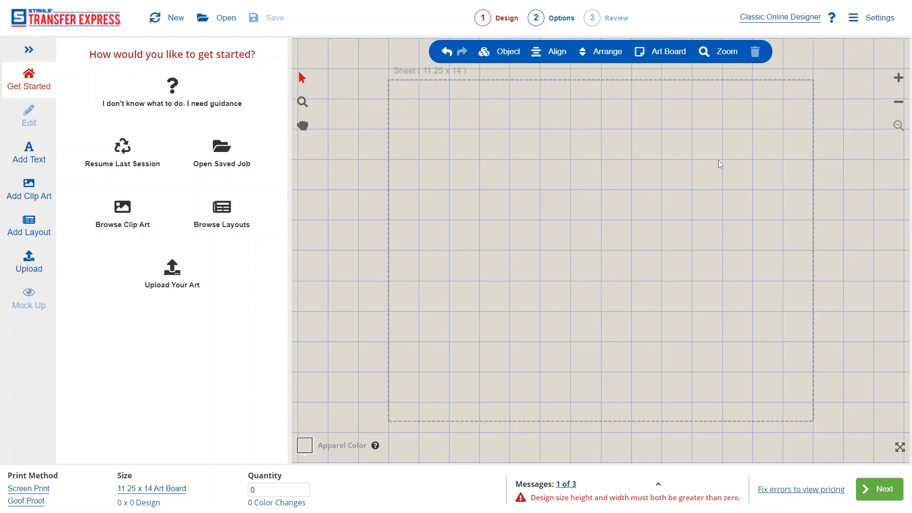
pyautogui.click(865, 19)
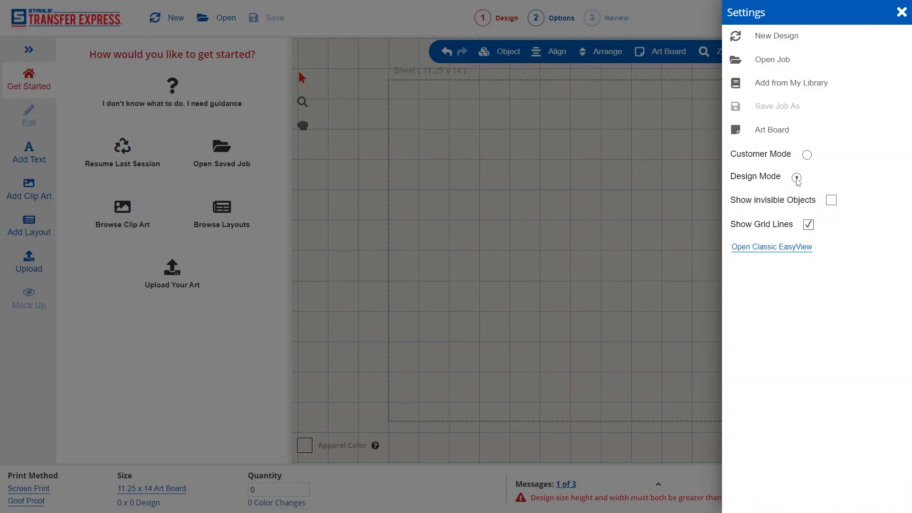
pyautogui.click(807, 224)
# - Examine the available object, alignment, arrangement, art board and zoom commands
pyautogui.click(555, 53)
pyautogui.click(554, 52)
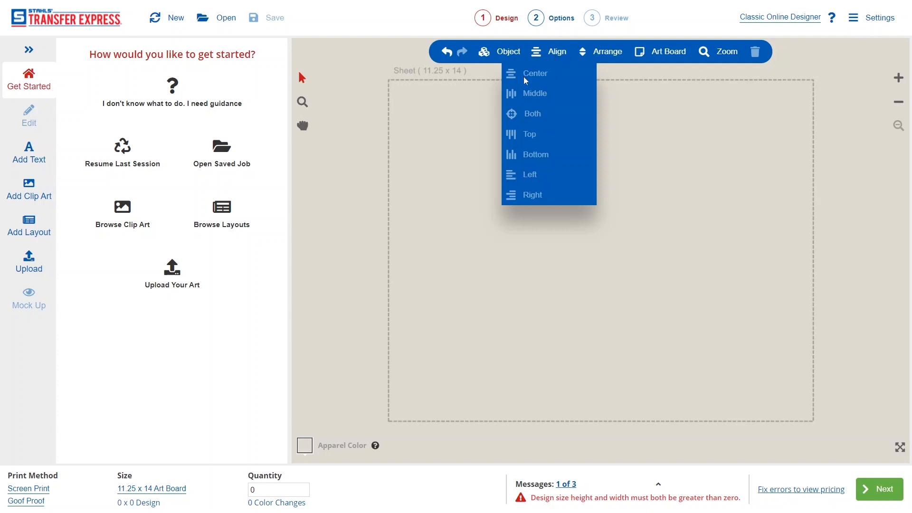
pyautogui.click(631, 100)
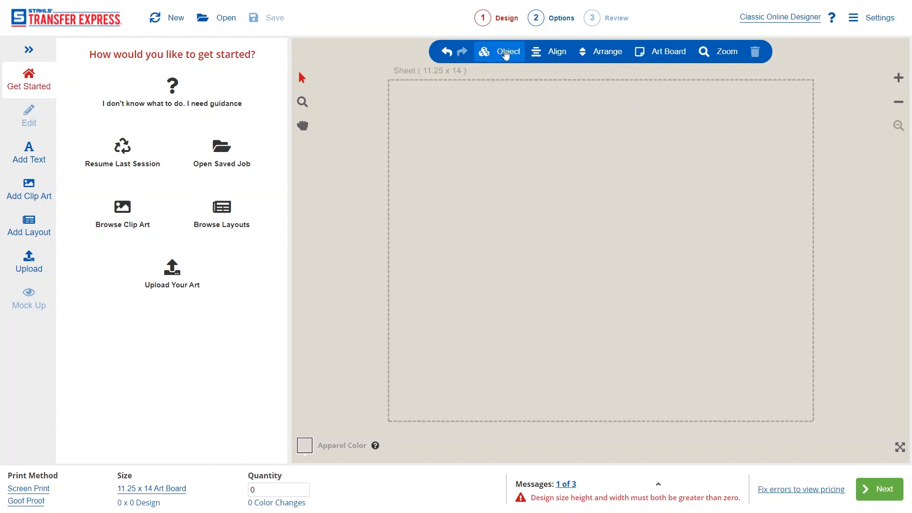
pyautogui.click(506, 53)
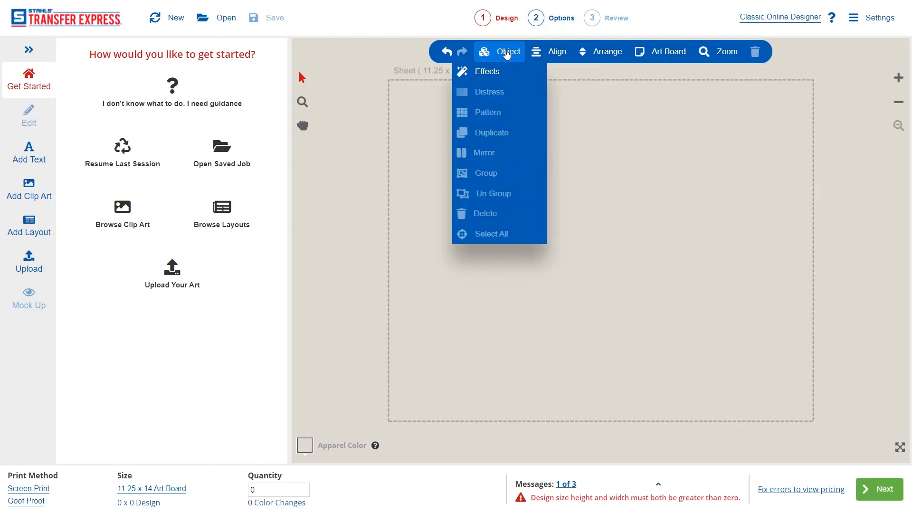
pyautogui.click(563, 54)
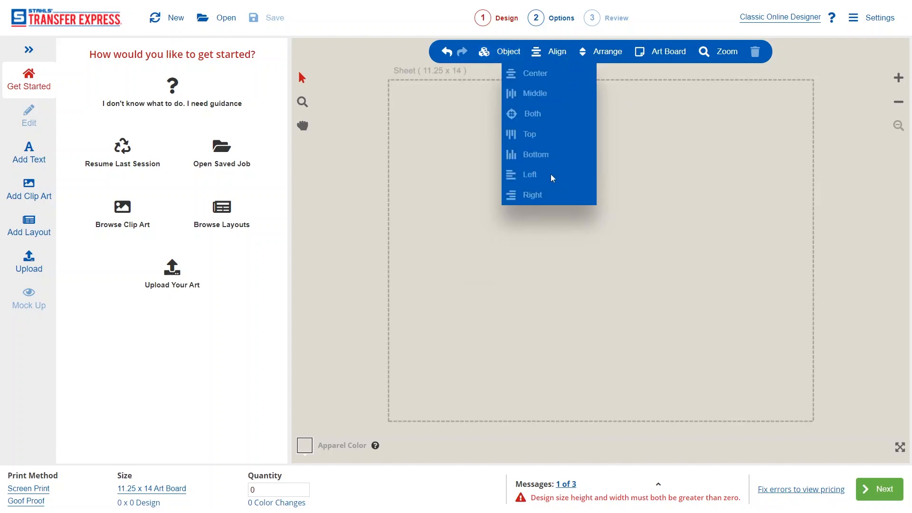
pyautogui.click(610, 53)
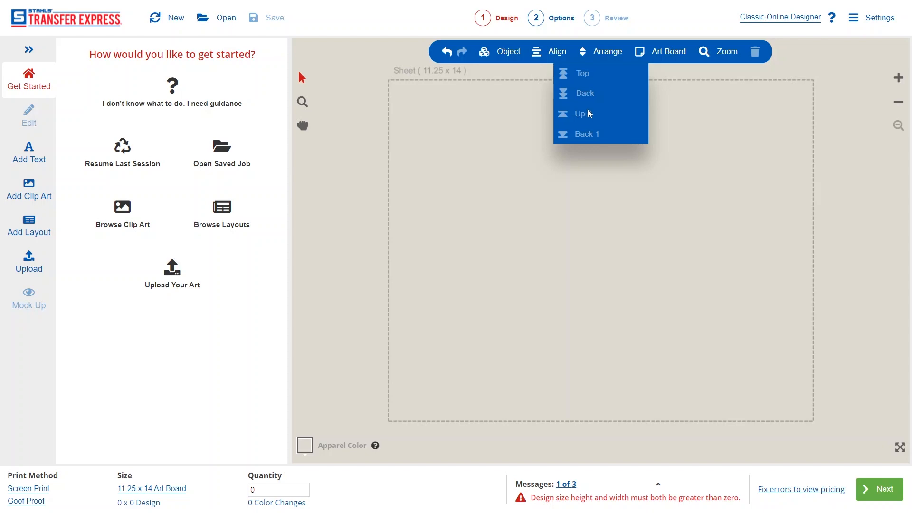
pyautogui.click(671, 53)
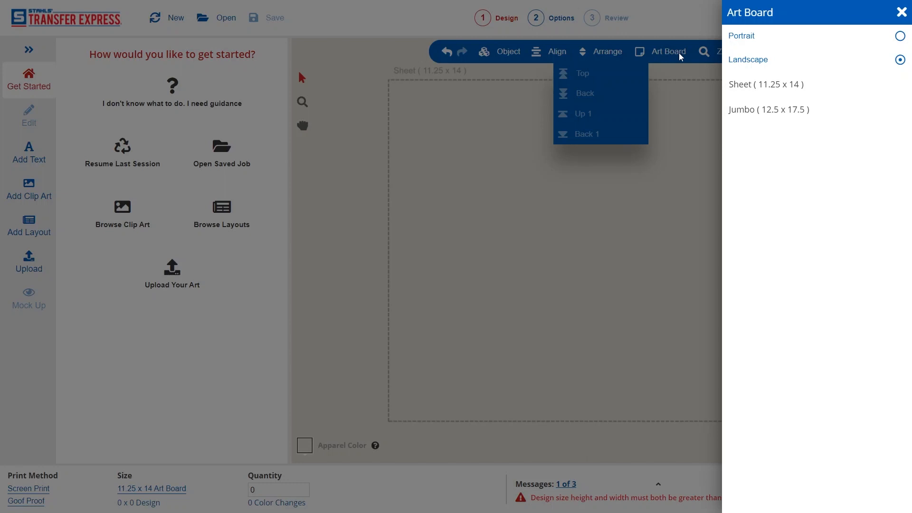
pyautogui.click(901, 12)
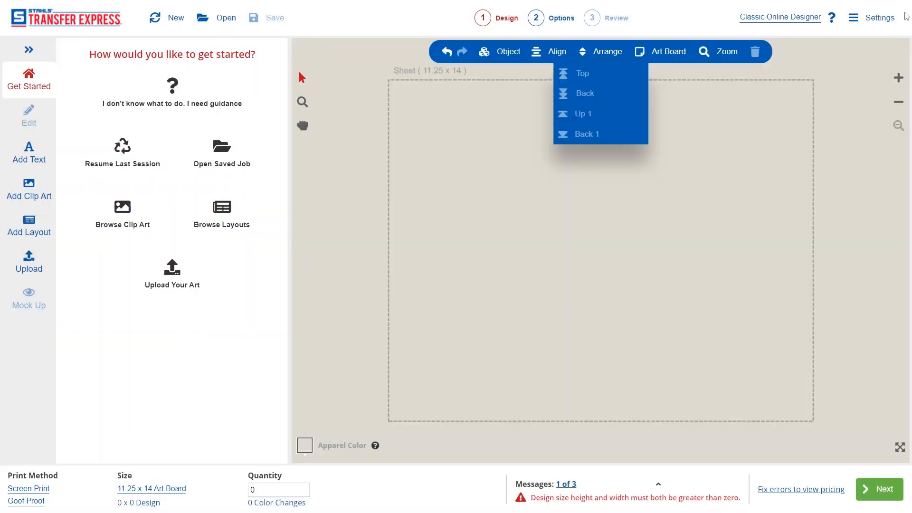
pyautogui.click(730, 55)
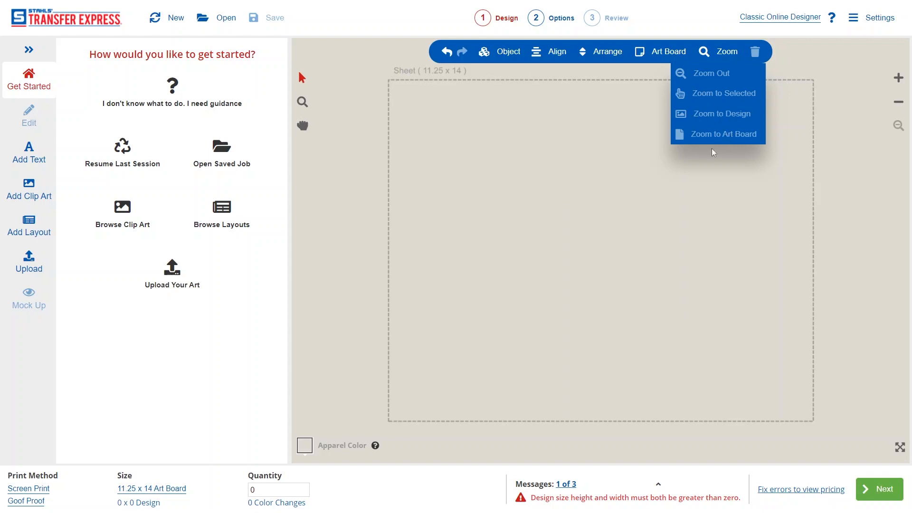
pyautogui.click(656, 211)
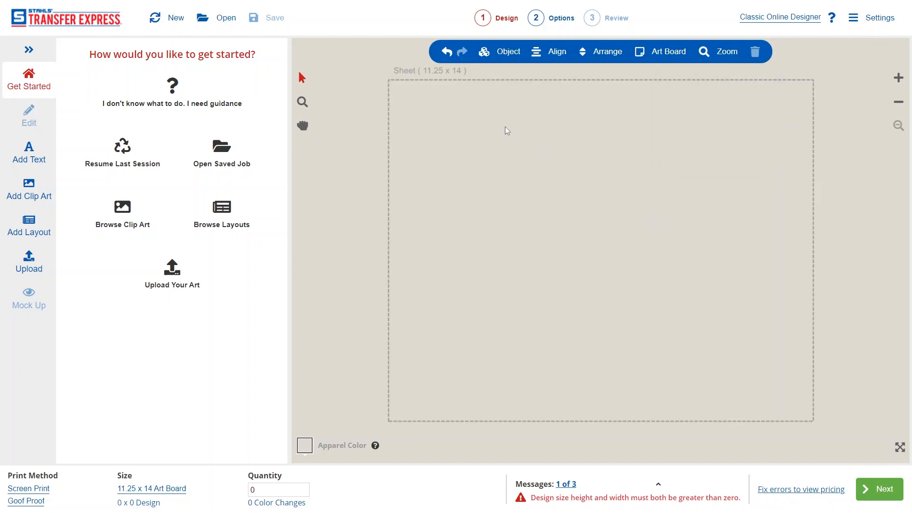
# - Start the guided tour from the guidance options and exit tour mode
pyautogui.click(183, 98)
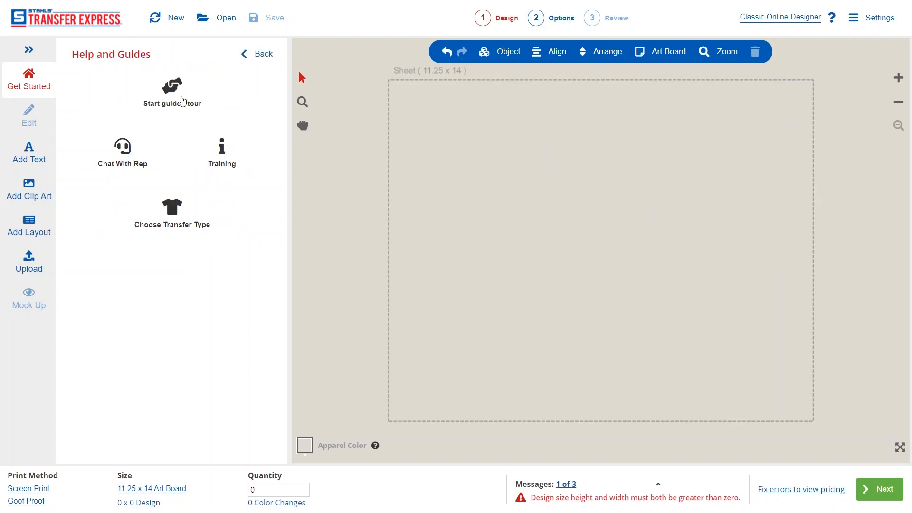
pyautogui.click(168, 96)
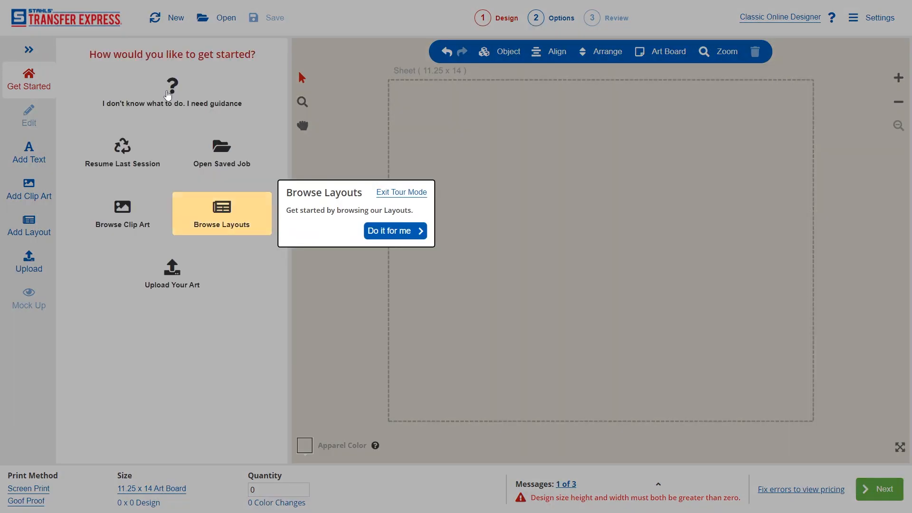
pyautogui.click(405, 193)
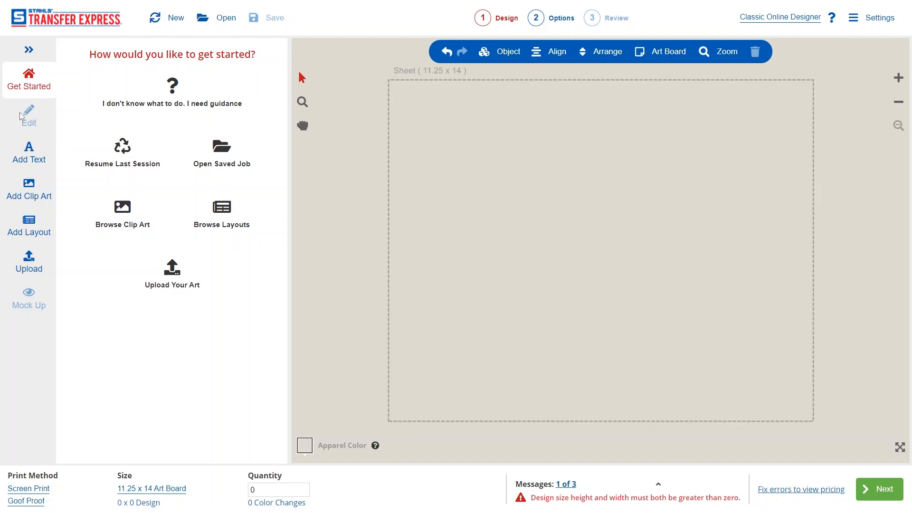
# - Add the QSL-300 promo layout to the art board and select the whole design
pyautogui.click(32, 226)
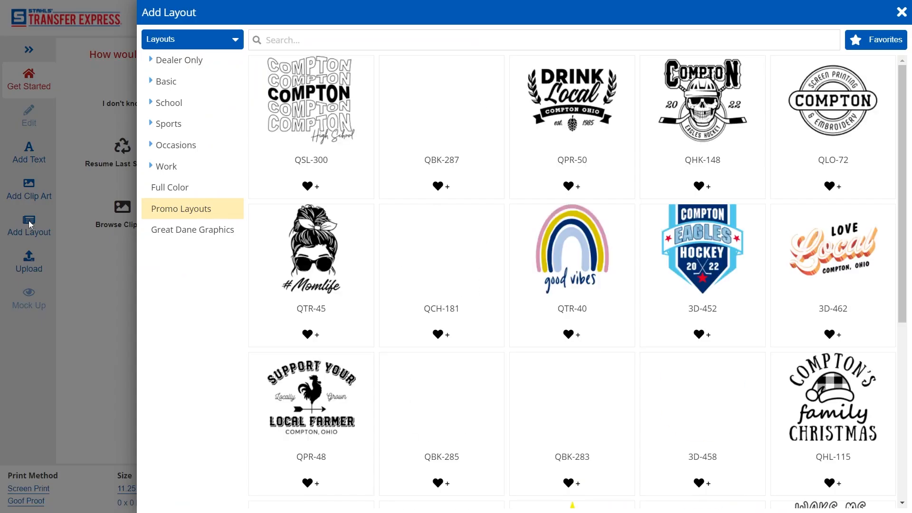
pyautogui.click(334, 126)
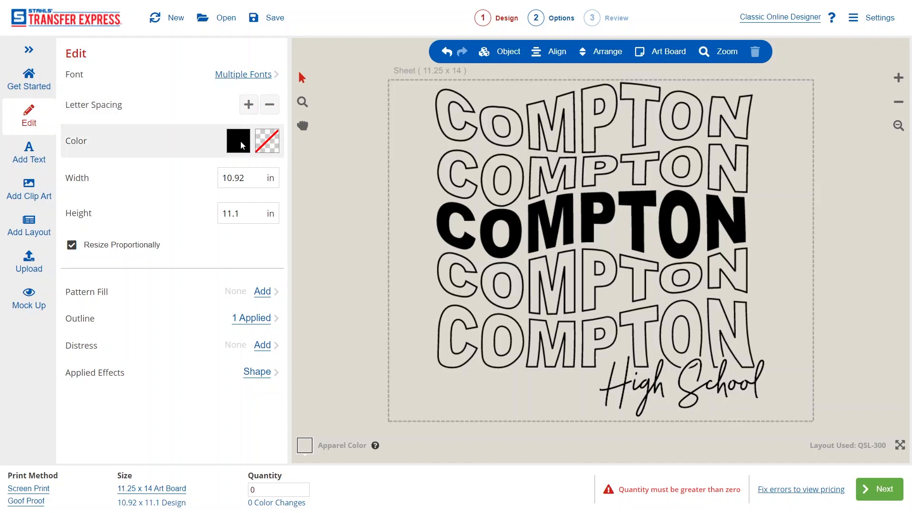
pyautogui.moveTo(403, 90); pyautogui.dragTo(788, 435)
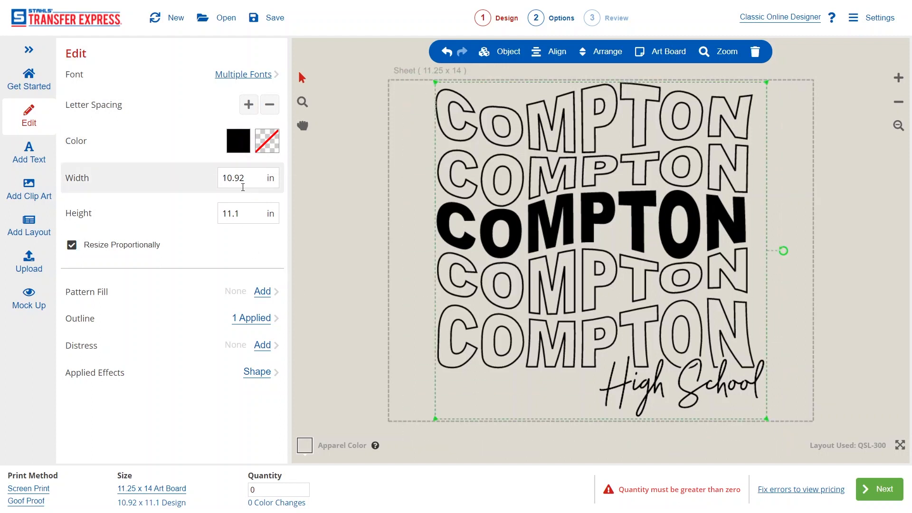
# - Set the width of the whole design to 5 in and undo the resize
pyautogui.moveTo(249, 179); pyautogui.dragTo(217, 178)
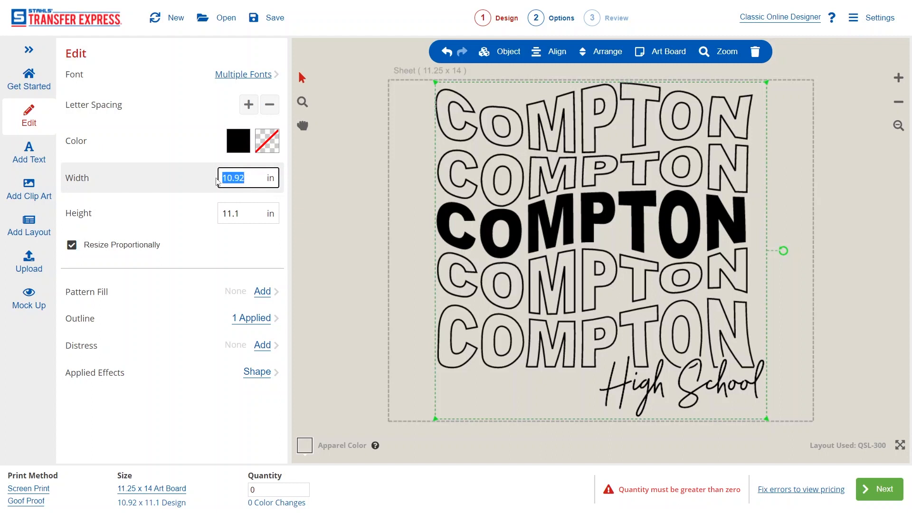
pyautogui.write('5')
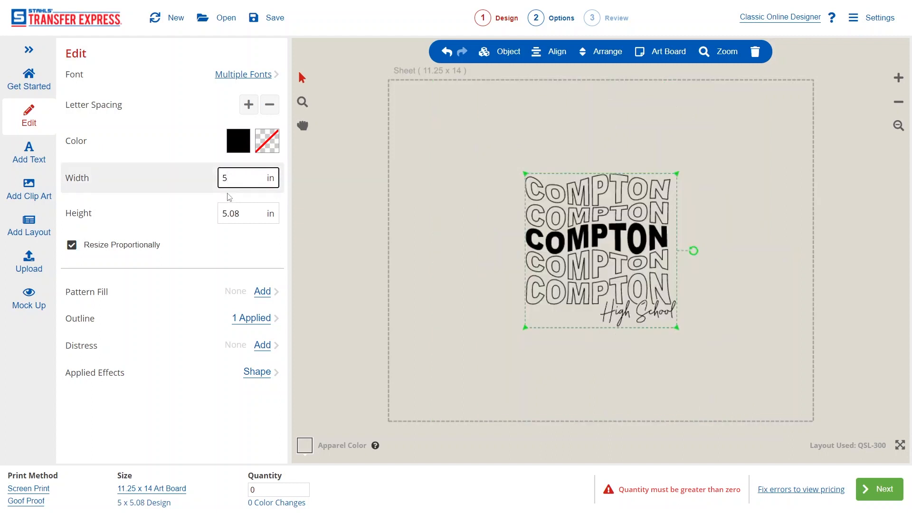
pyautogui.hotkey('ctrl', 'z')
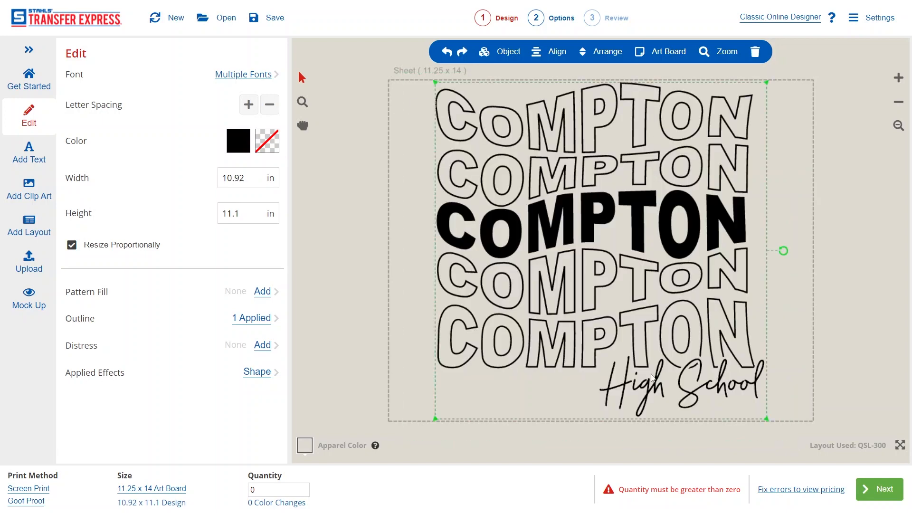
# - Shrink the design with proportional resizing off, turn proportional resizing back on, and adjust the design to about 10.72 x 10.9 in
pyautogui.click(71, 245)
pyautogui.moveTo(685, 86)
pyautogui.mouseDown()
pyautogui.moveTo(733, 86)
pyautogui.moveTo(669, 88)
pyautogui.moveTo(685, 87)
pyautogui.mouseUp()
pyautogui.moveTo(435, 83); pyautogui.dragTo(460, 95)
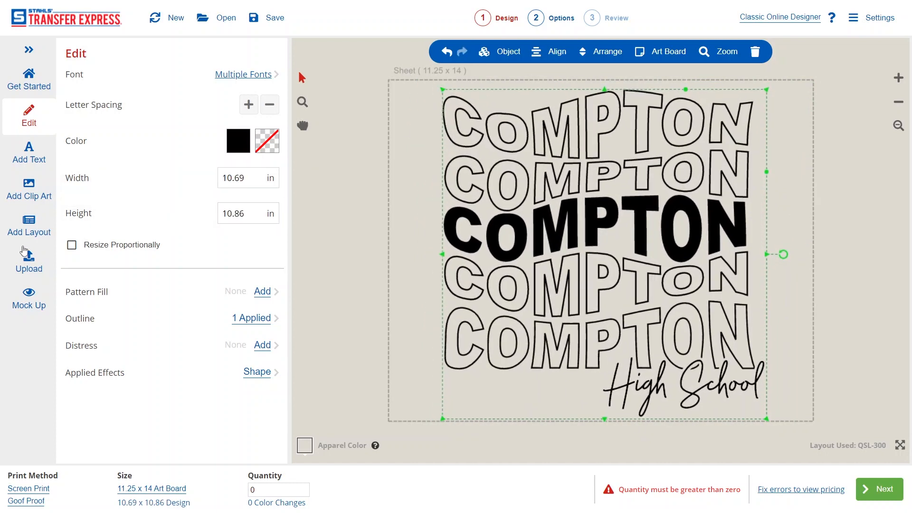
pyautogui.click(71, 250)
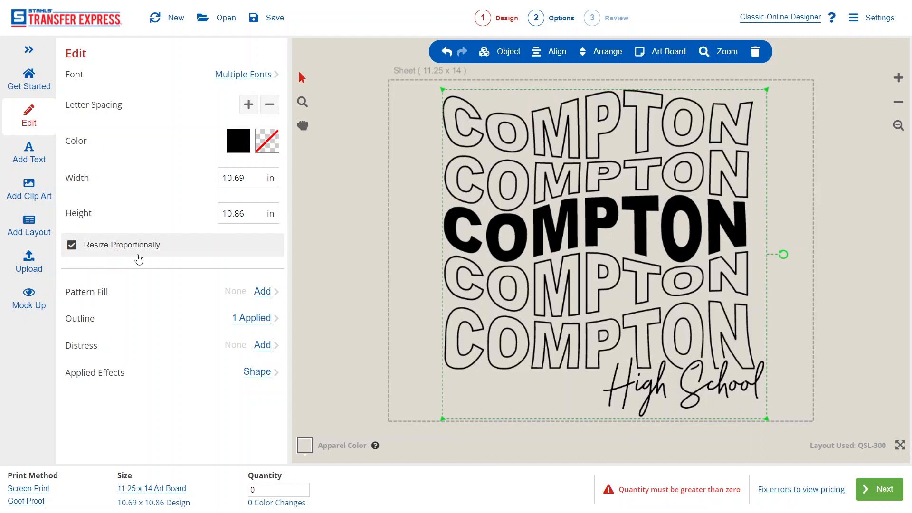
pyautogui.moveTo(449, 90); pyautogui.dragTo(441, 89)
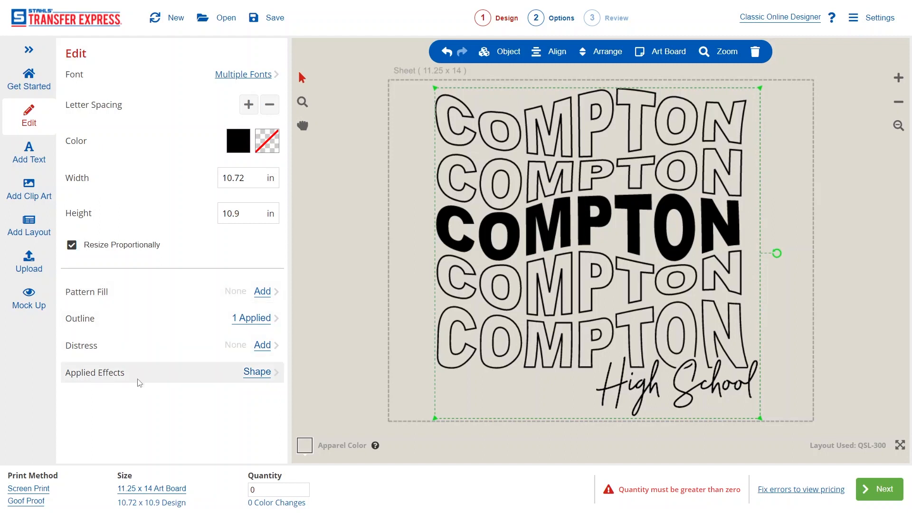
# - Apply the X19A-995 distress to the whole design and clear it again
pyautogui.click(262, 345)
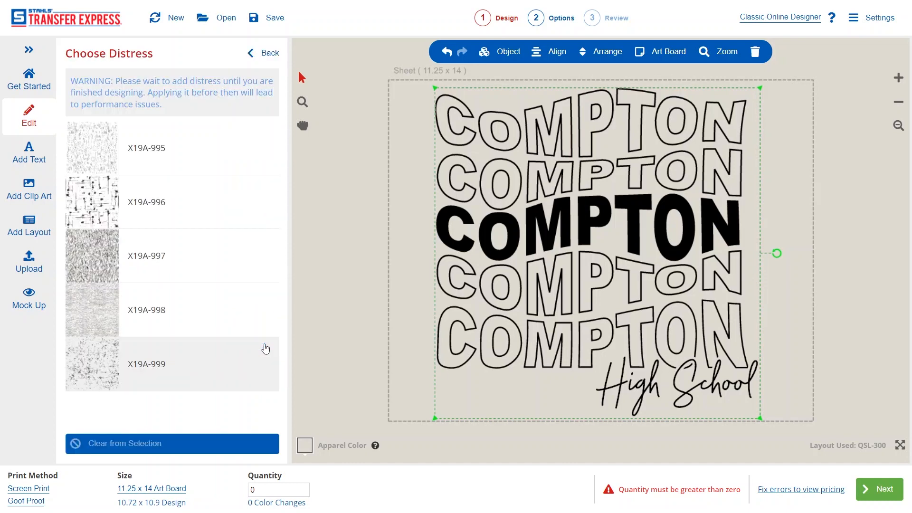
pyautogui.click(185, 161)
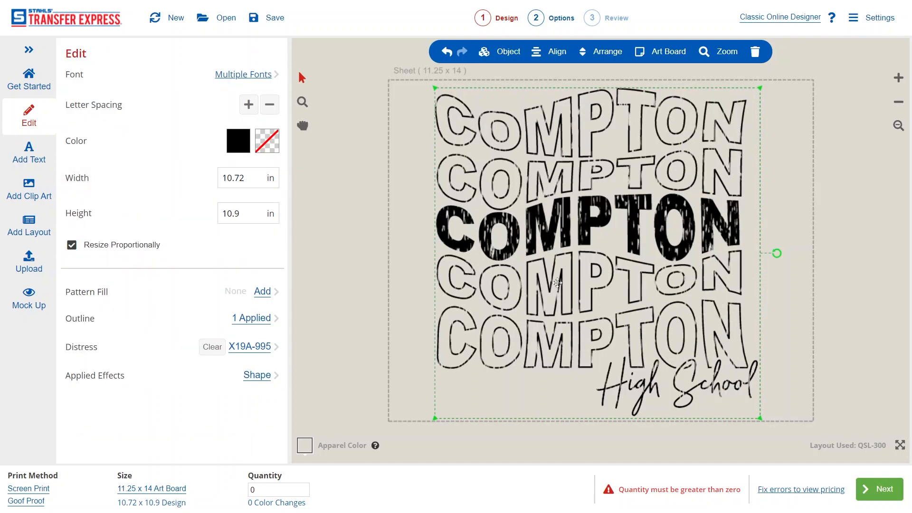
pyautogui.click(211, 350)
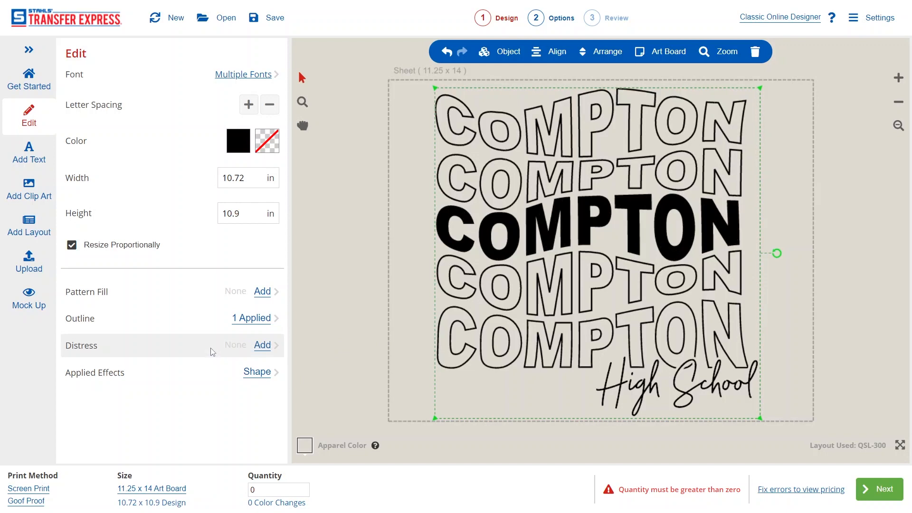
# - Add a new text object over the lower part of the design and set its wording to "hello"
pyautogui.moveTo(463, 291); pyautogui.dragTo(458, 381)
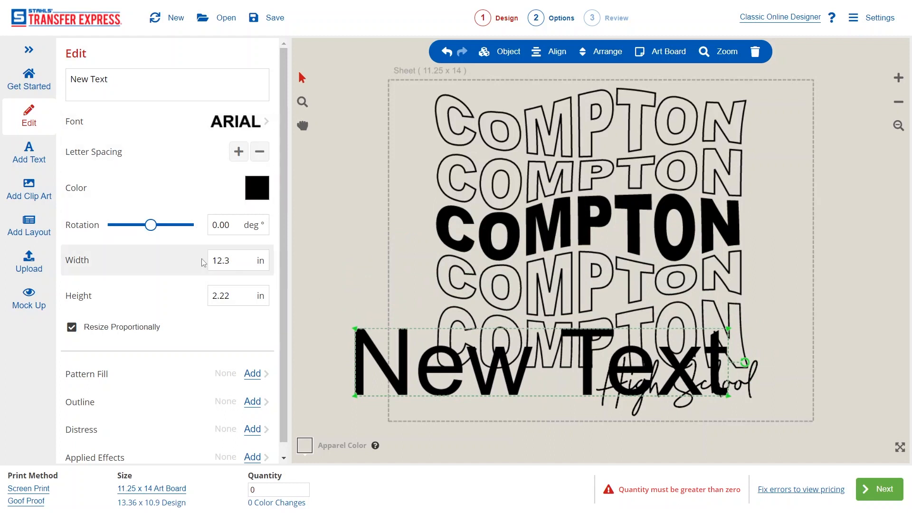
pyautogui.moveTo(146, 76); pyautogui.dragTo(61, 81)
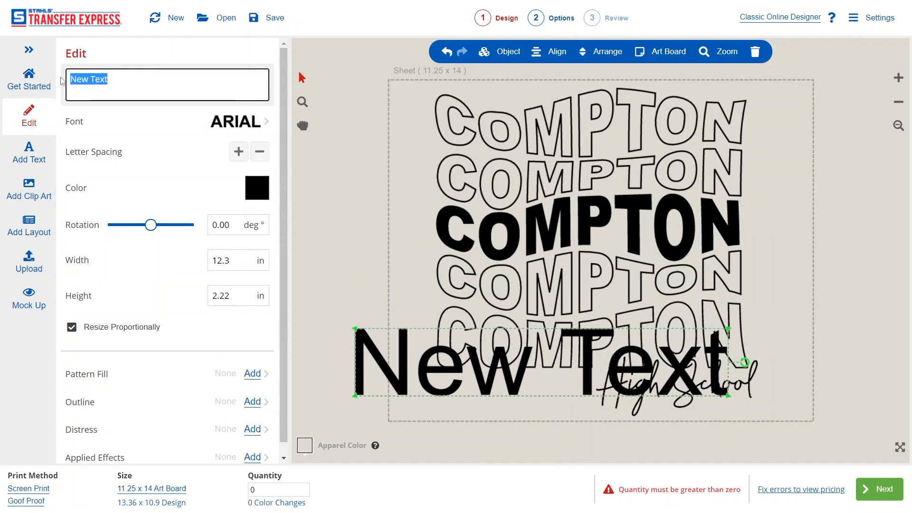
pyautogui.write('hello')
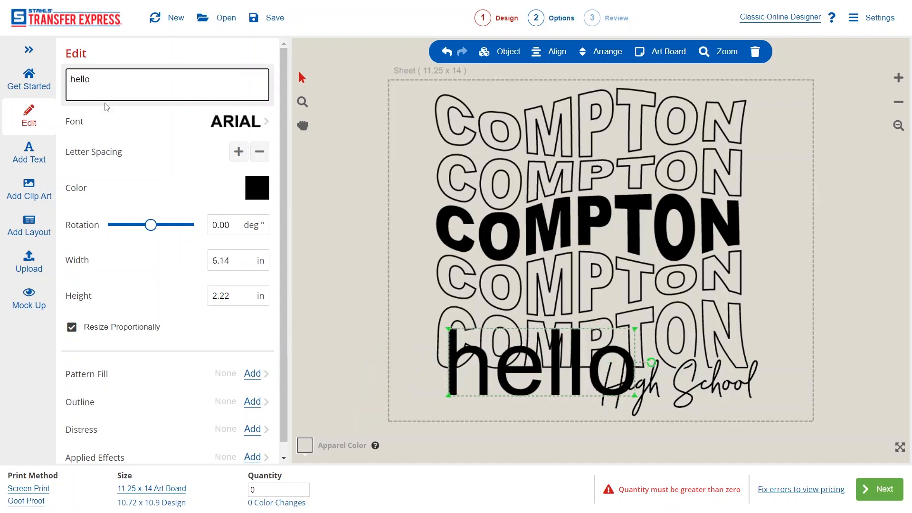
pyautogui.click(349, 264)
# - Move the added text to the lower-left corner of the art board and change its wording to "hi"
pyautogui.moveTo(530, 373); pyautogui.dragTo(474, 411)
pyautogui.doubleClick(474, 410)
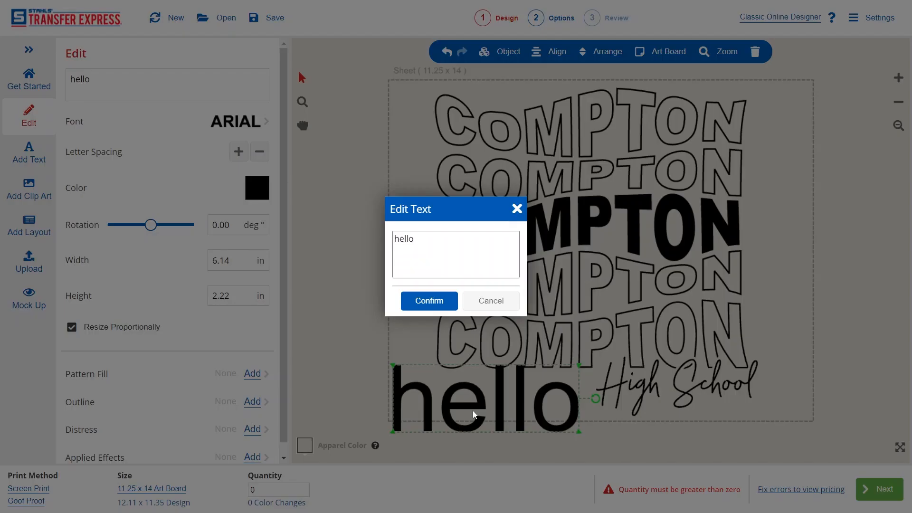
pyautogui.moveTo(423, 239); pyautogui.dragTo(392, 244)
pyautogui.write('hi')
pyautogui.click(429, 301)
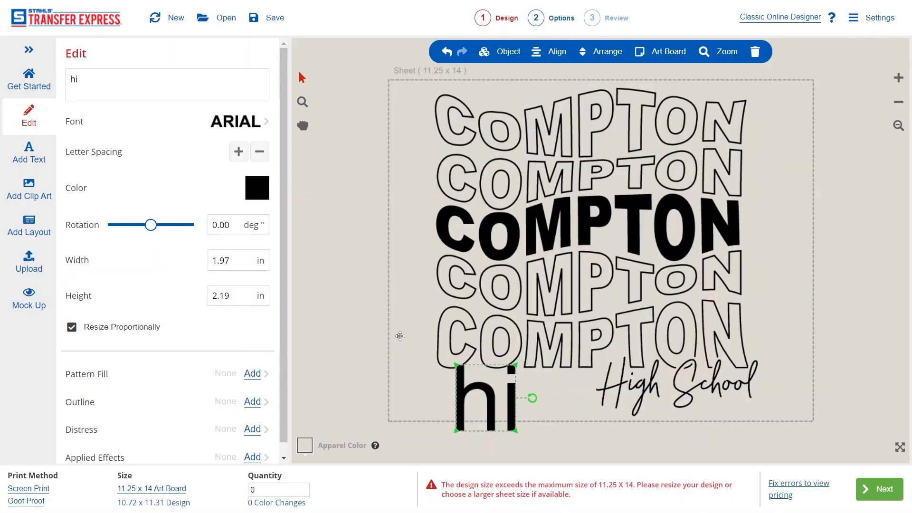
# - Browse the clip art library's Holidays, Mascots > Cavaliers and Arts > Dance categories, and close the library without adding anything
pyautogui.click(29, 189)
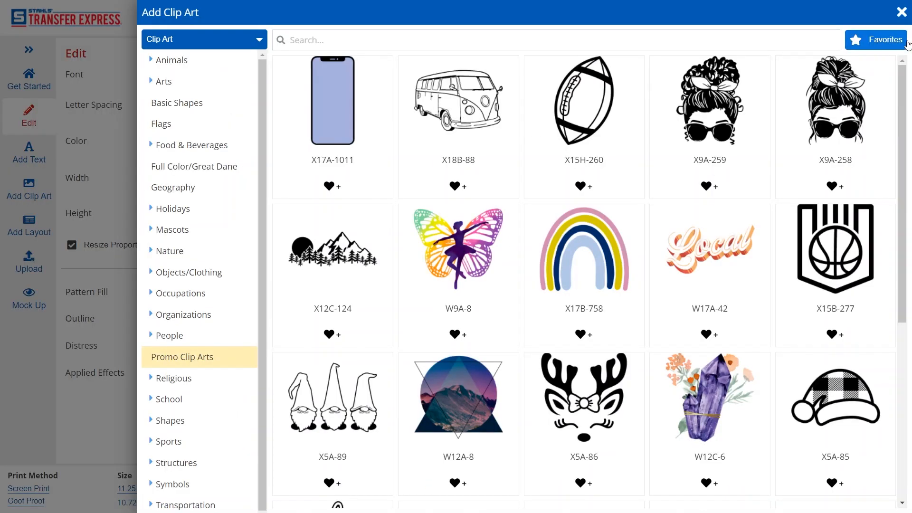
pyautogui.click(156, 210)
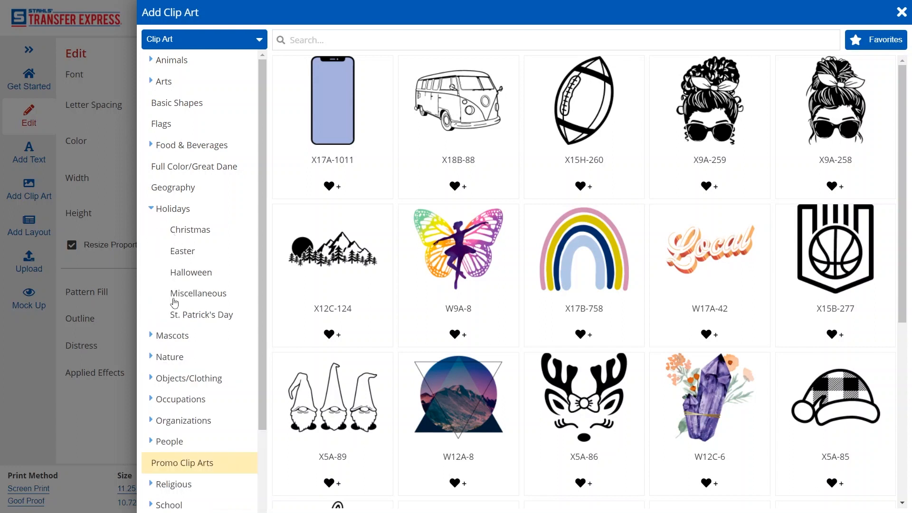
pyautogui.click(165, 335)
pyautogui.click(177, 359)
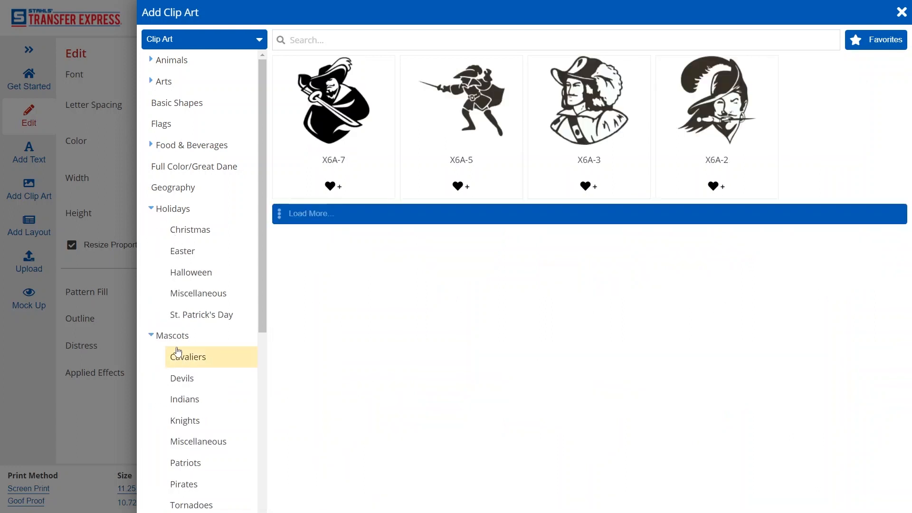
pyautogui.click(171, 86)
pyautogui.click(184, 103)
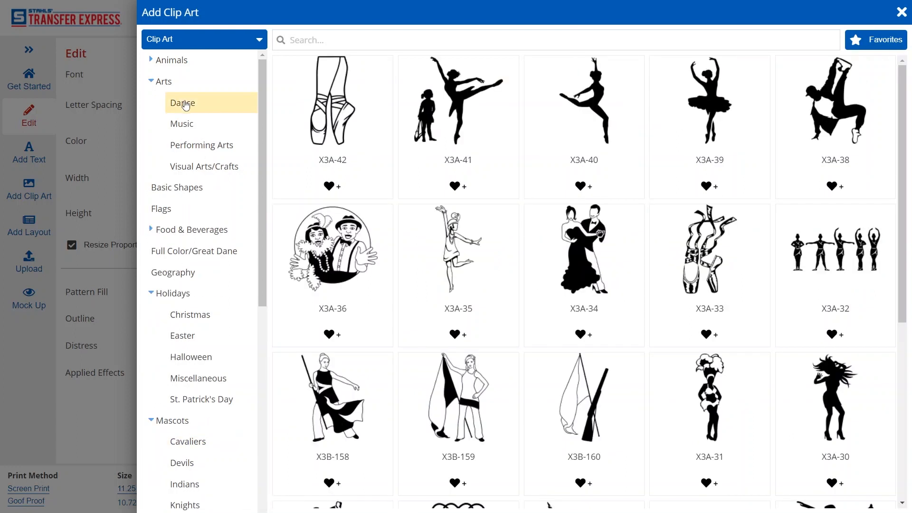
pyautogui.click(901, 12)
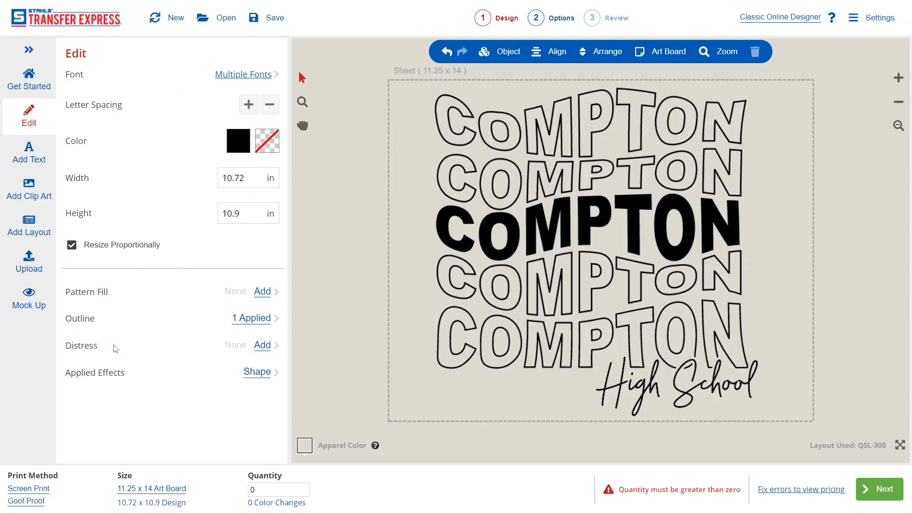
pyautogui.click(29, 261)
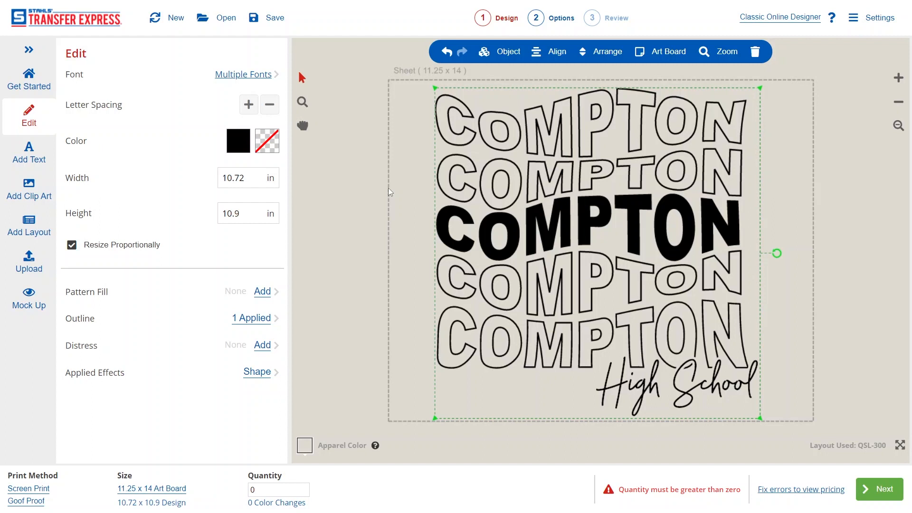
pyautogui.click(370, 195)
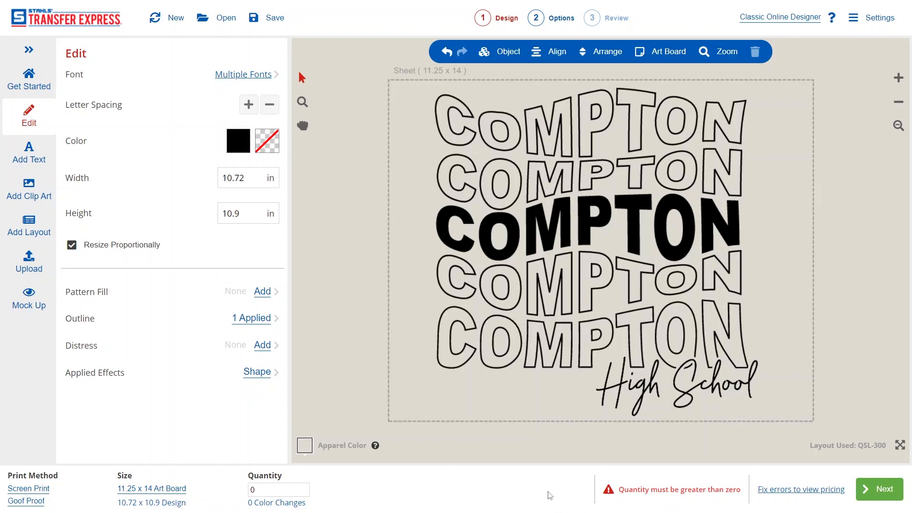
# - Choose Screen Print as the print method, look through its product types and select Goof Proof
pyautogui.click(38, 489)
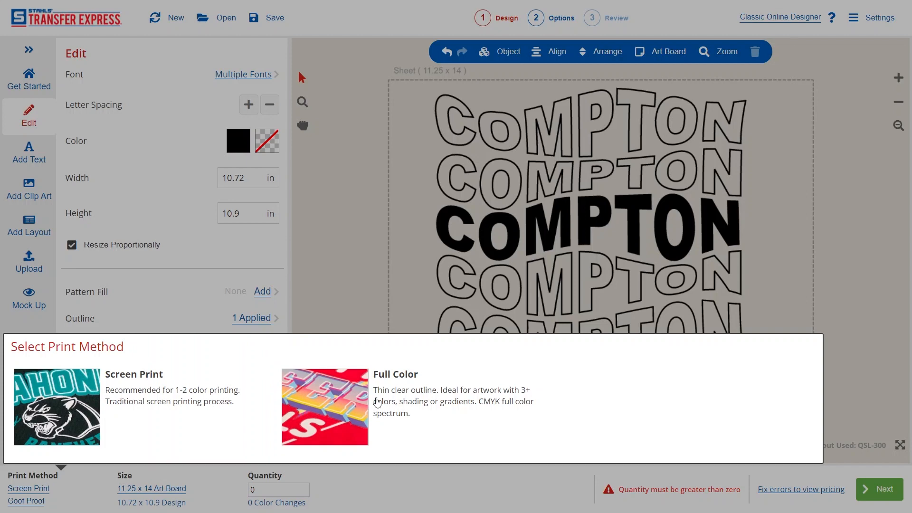
pyautogui.click(125, 390)
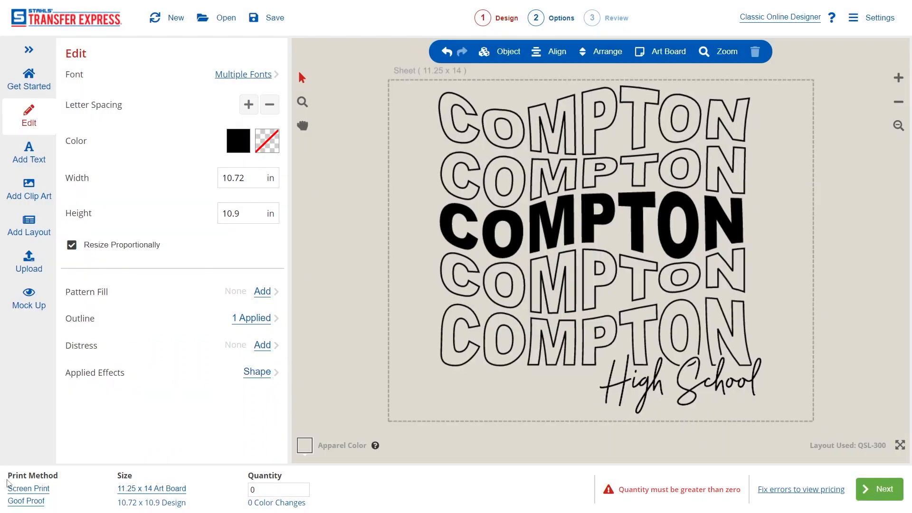
pyautogui.click(24, 501)
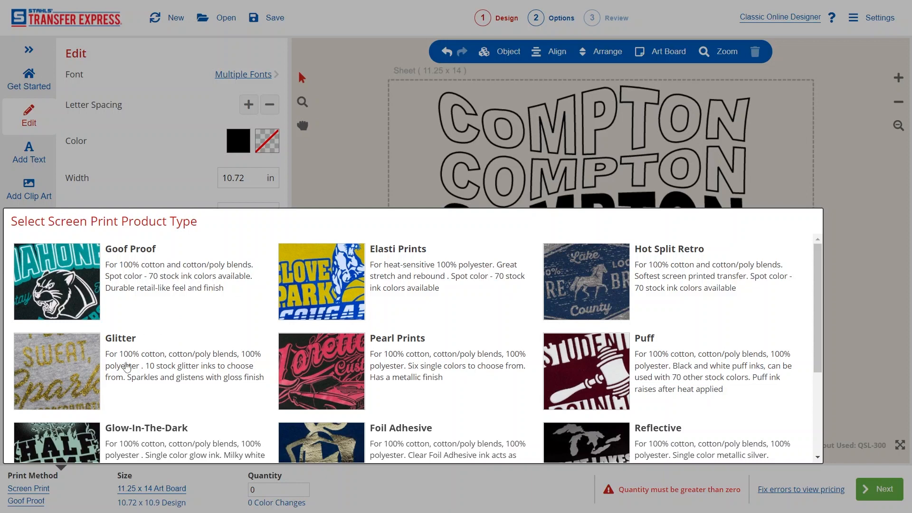
pyautogui.scroll(-2, 156, 371)
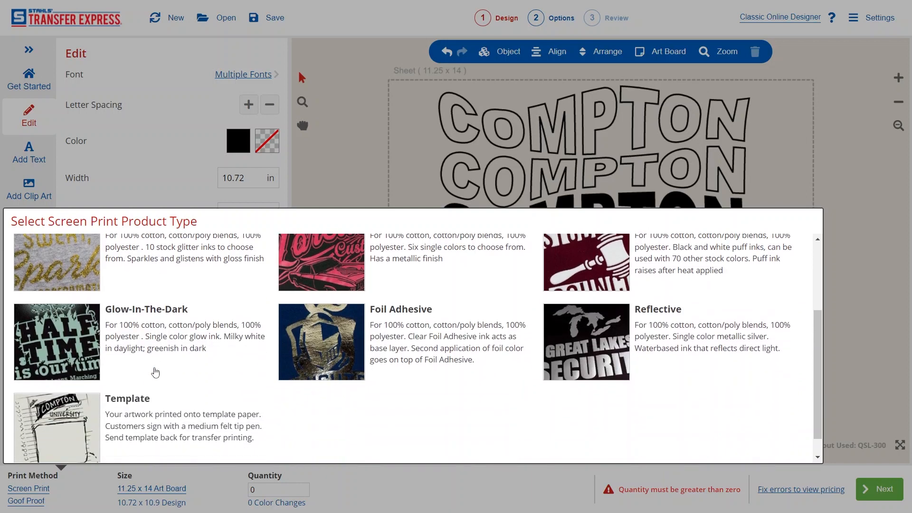
pyautogui.scroll(3, 306, 367)
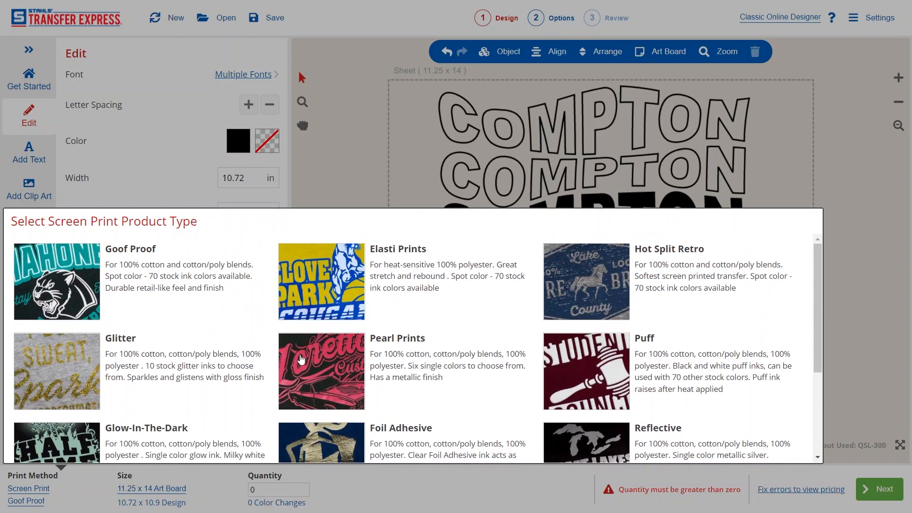
pyautogui.click(177, 292)
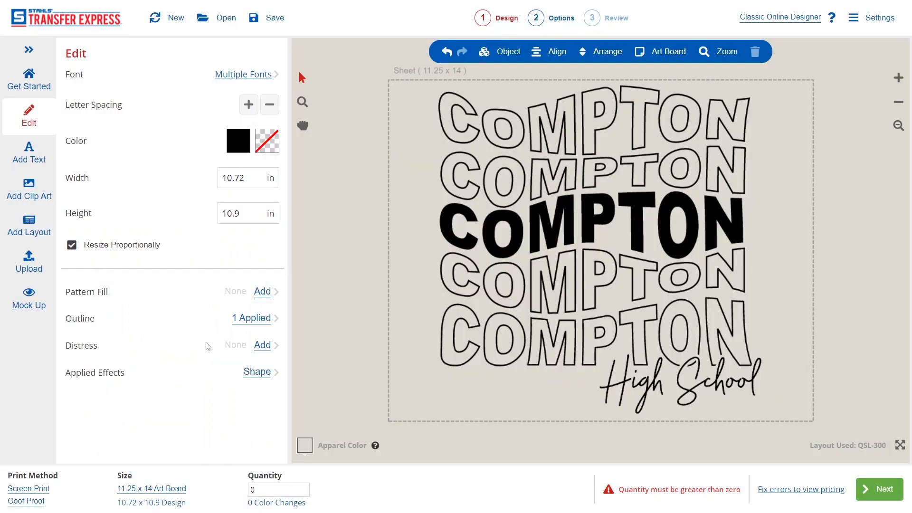
# - Switch the print method to Full Color, look through its product types and select UltraColor MAX
pyautogui.click(28, 489)
pyautogui.click(321, 388)
pyautogui.click(45, 501)
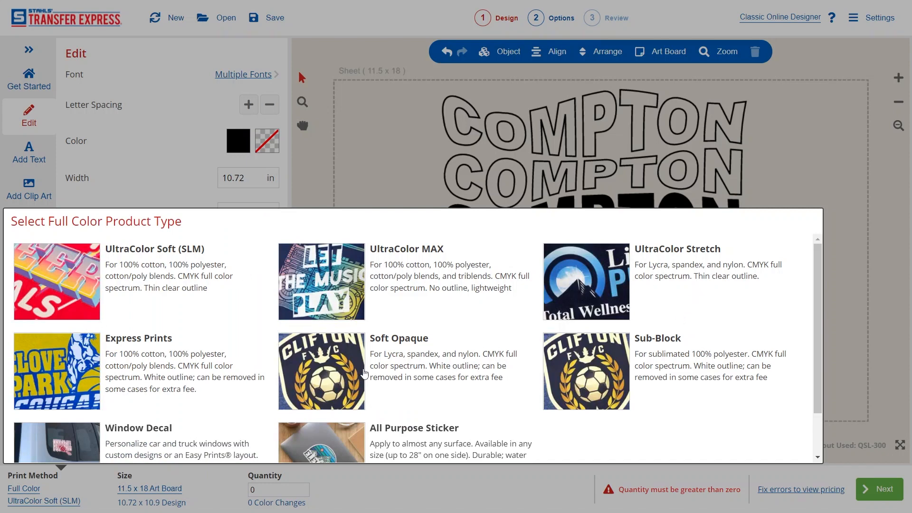
pyautogui.scroll(-2, 364, 374)
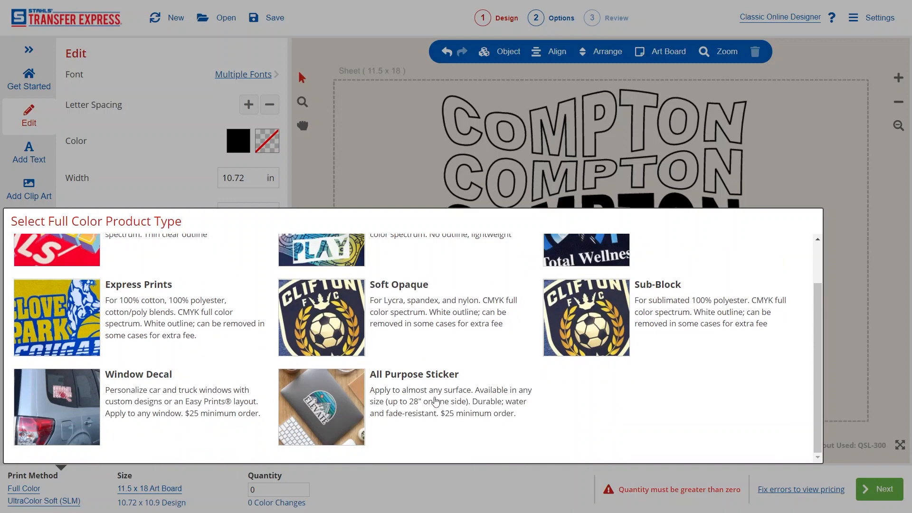
pyautogui.scroll(2, 435, 402)
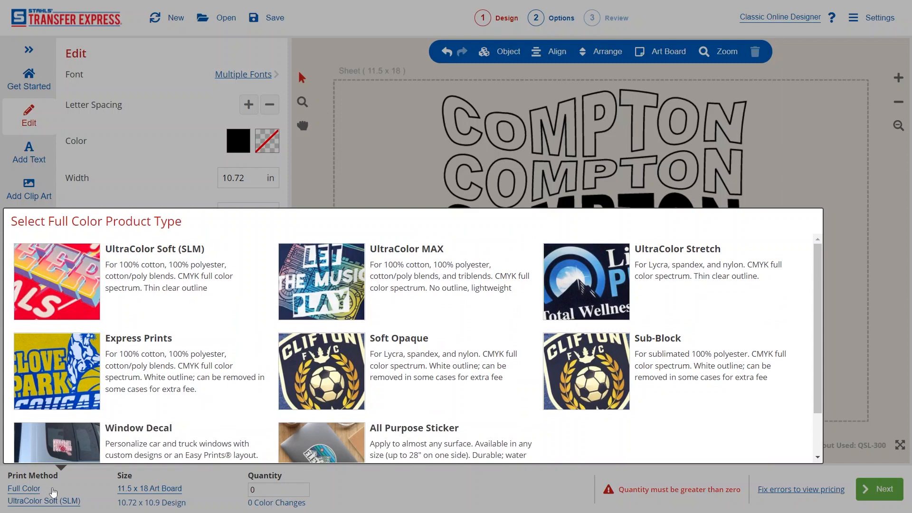
pyautogui.click(376, 277)
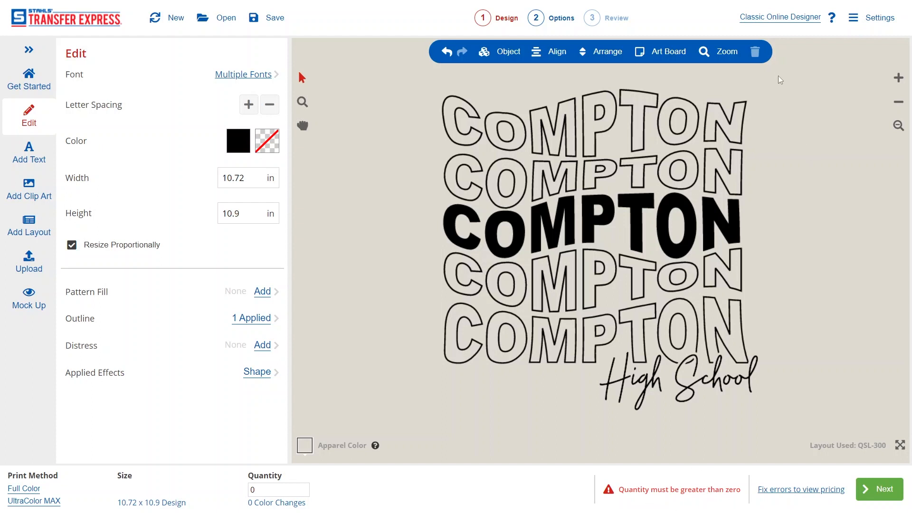
# - Set the whole design's width to 24 in with proportional resizing and the order quantity to 6
pyautogui.moveTo(785, 80); pyautogui.dragTo(405, 418)
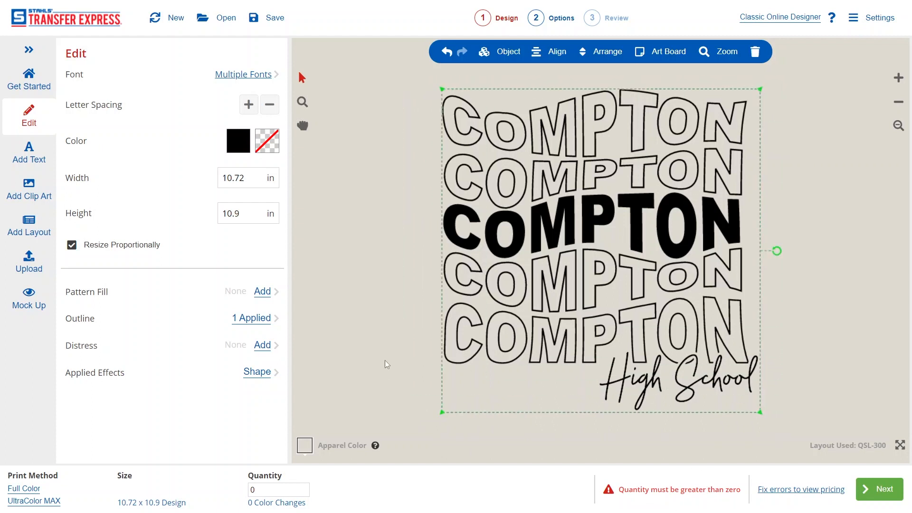
pyautogui.doubleClick(219, 178)
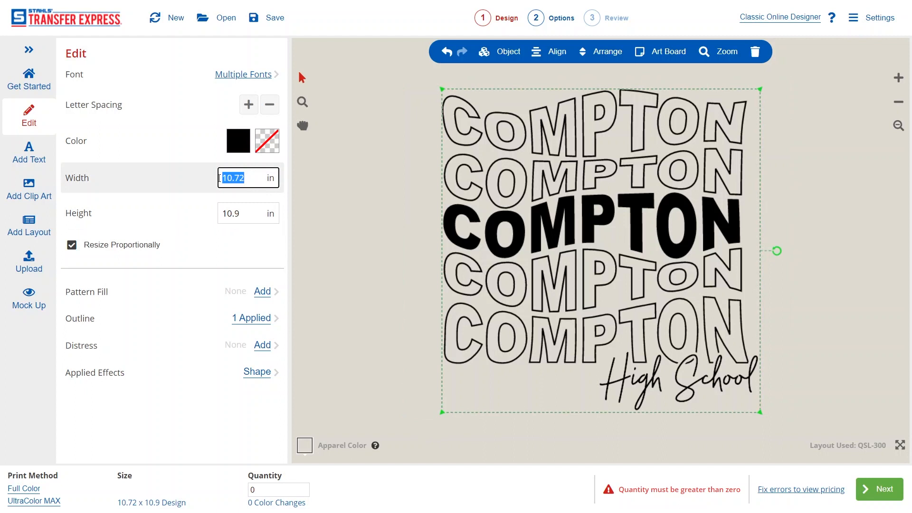
pyautogui.write('24')
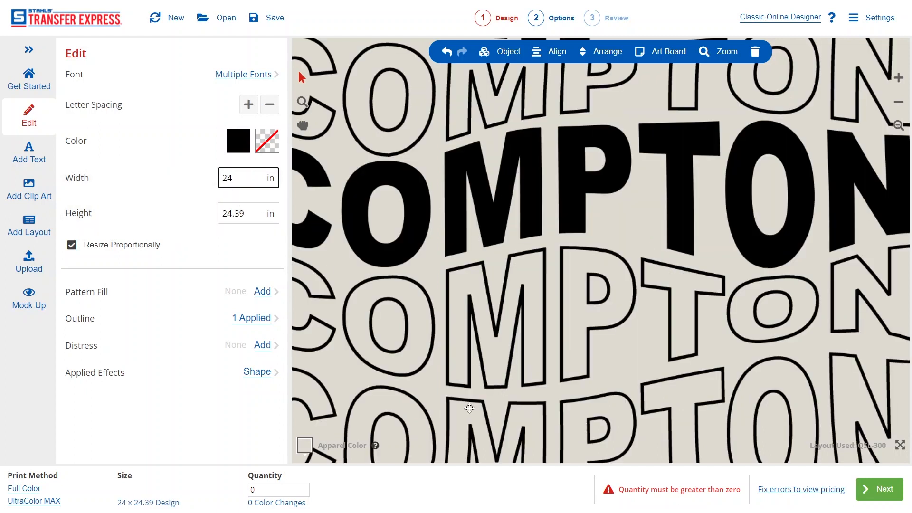
pyautogui.doubleClick(250, 490)
pyautogui.write('6')
pyautogui.click(368, 494)
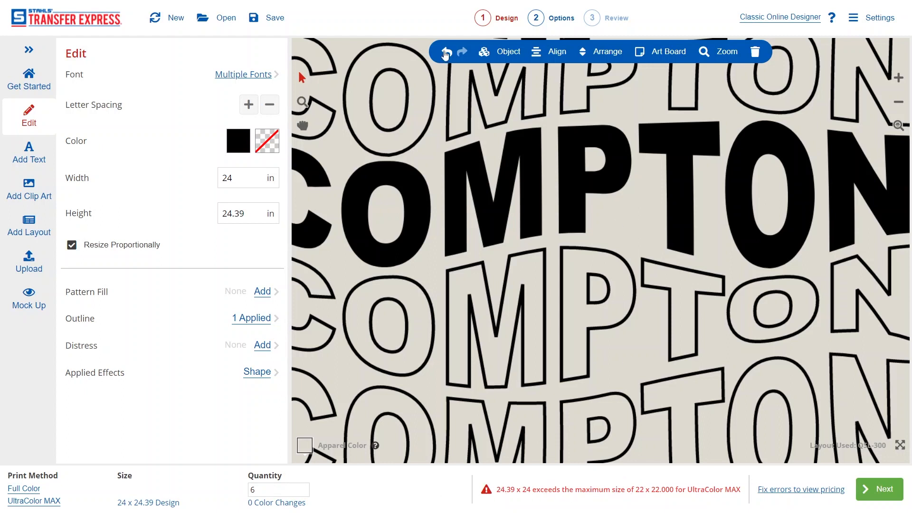
# - Undo the resize to 24 in and the change made before it
pyautogui.click(445, 53)
pyautogui.click(446, 53)
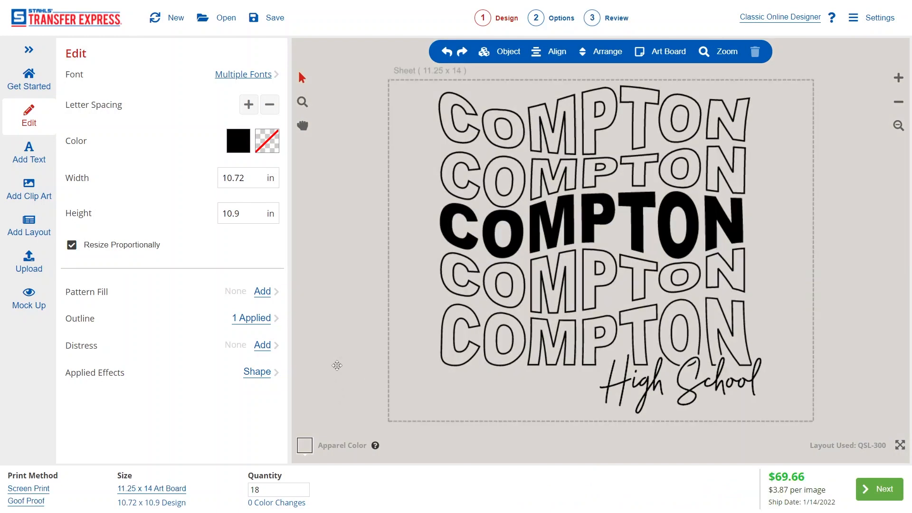
# - Try Denim and another swatch as the apparel color behind the design
pyautogui.moveTo(329, 449)
pyautogui.click(308, 446)
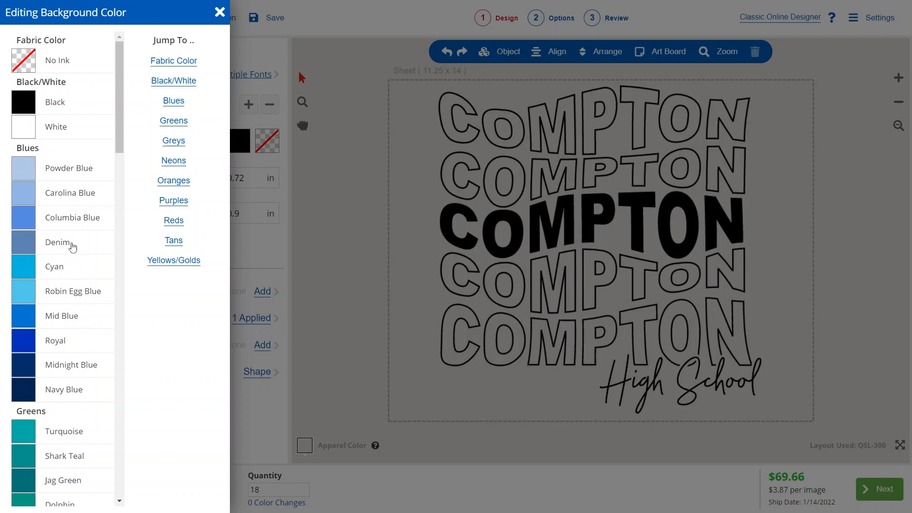
pyautogui.click(73, 243)
pyautogui.scroll(-10, 74, 287)
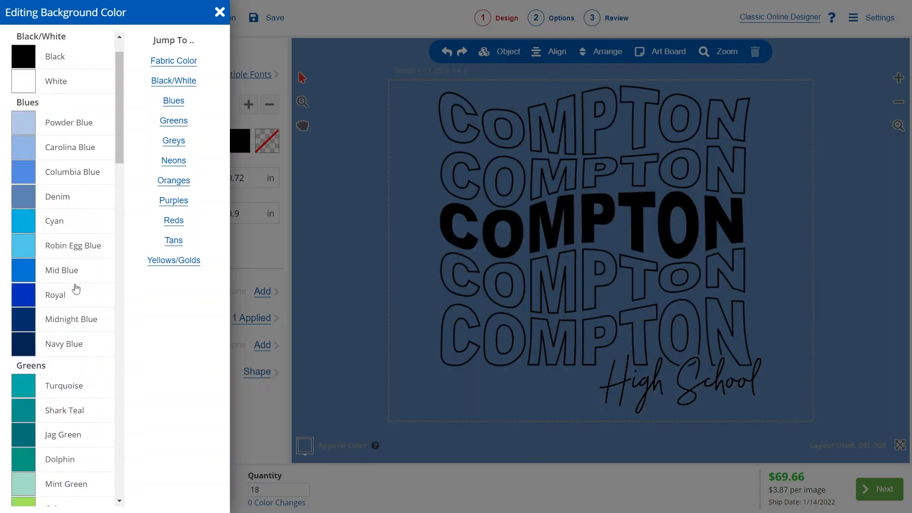
pyautogui.click(79, 267)
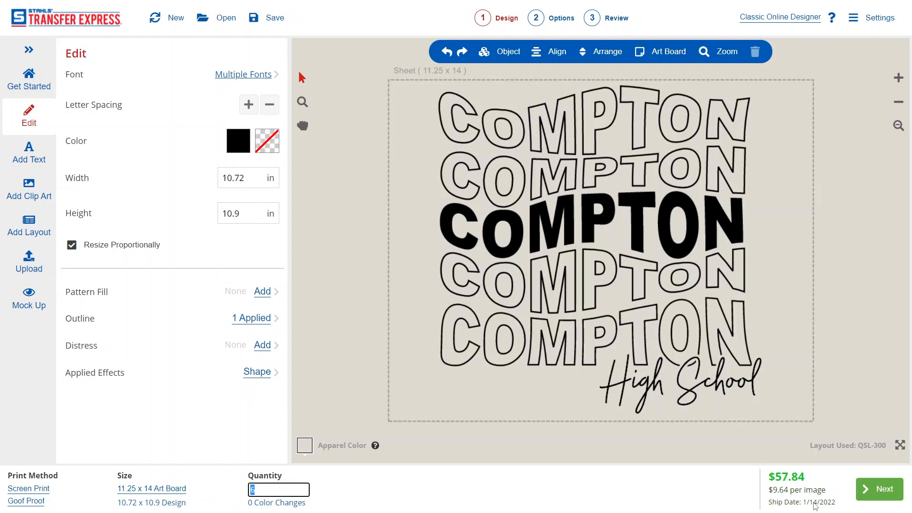
# - Set the order quantity to 18 and proceed to the order options
pyautogui.click(266, 490)
pyautogui.write('18')
pyautogui.click(372, 490)
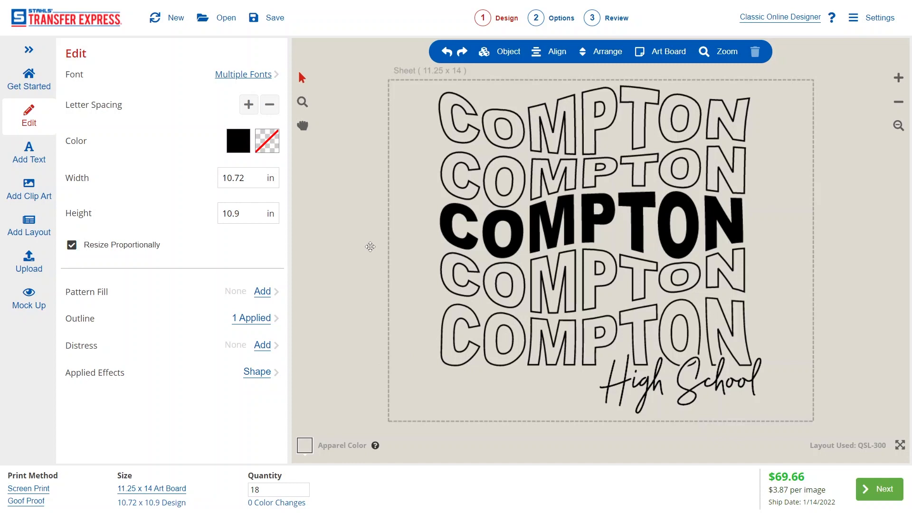
pyautogui.click(883, 492)
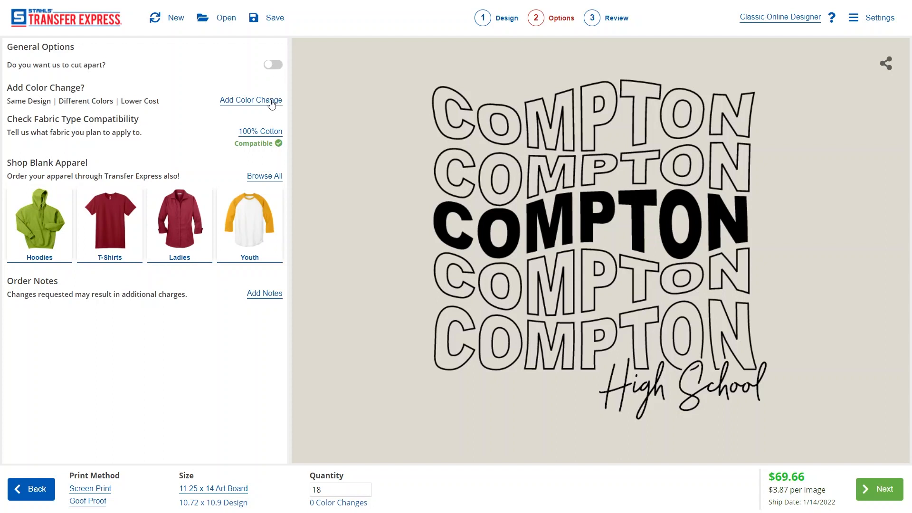
# - Add a color change to the base design, delete it again and return to the order options
pyautogui.click(244, 102)
pyautogui.click(247, 70)
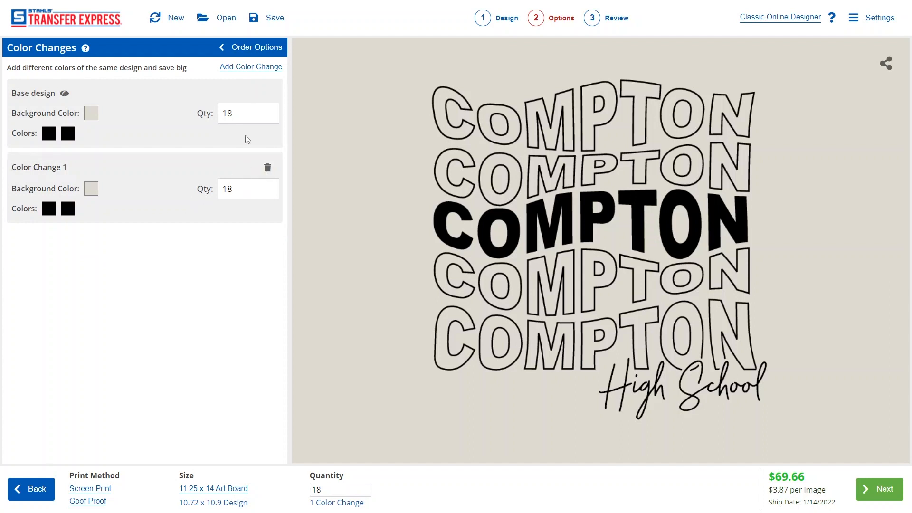
pyautogui.moveTo(236, 114); pyautogui.dragTo(215, 117)
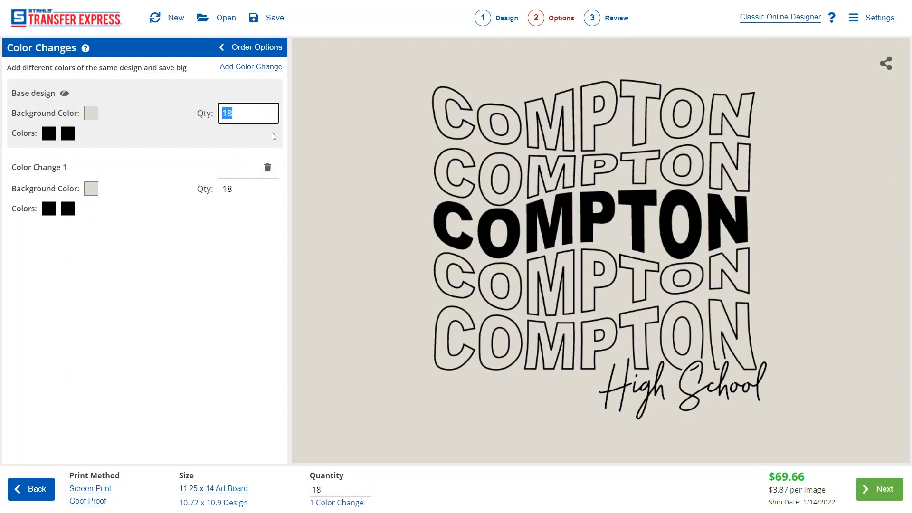
pyautogui.click(268, 168)
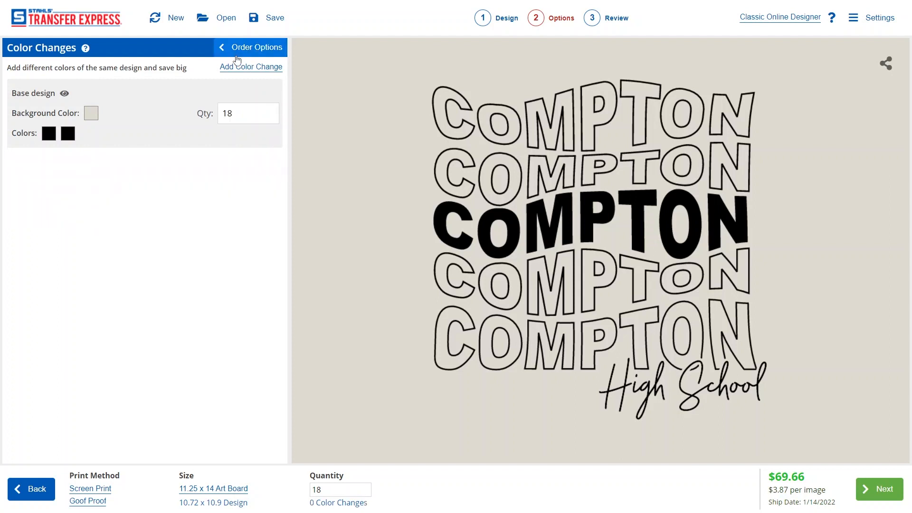
pyautogui.click(238, 56)
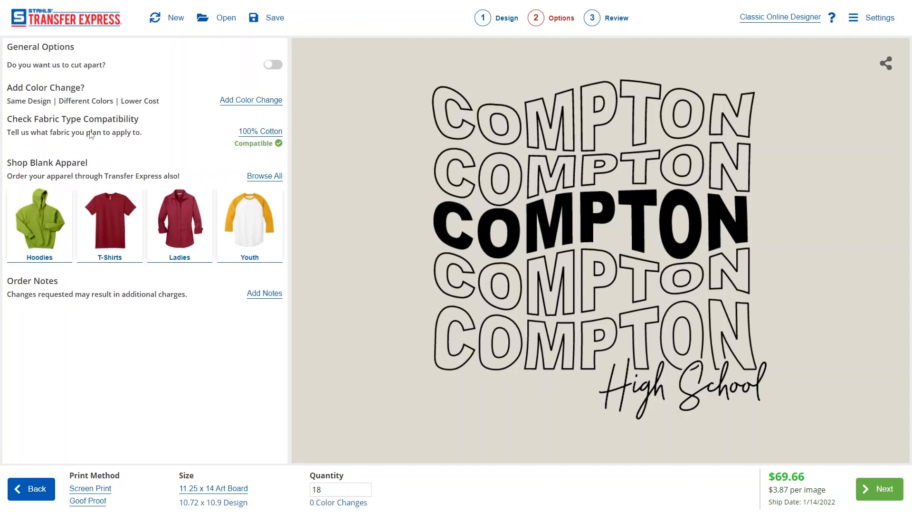
# - Check the transfer's fabric compatibility with Sublimated and with Contains Lycra, Spandex or Nylon
pyautogui.click(263, 132)
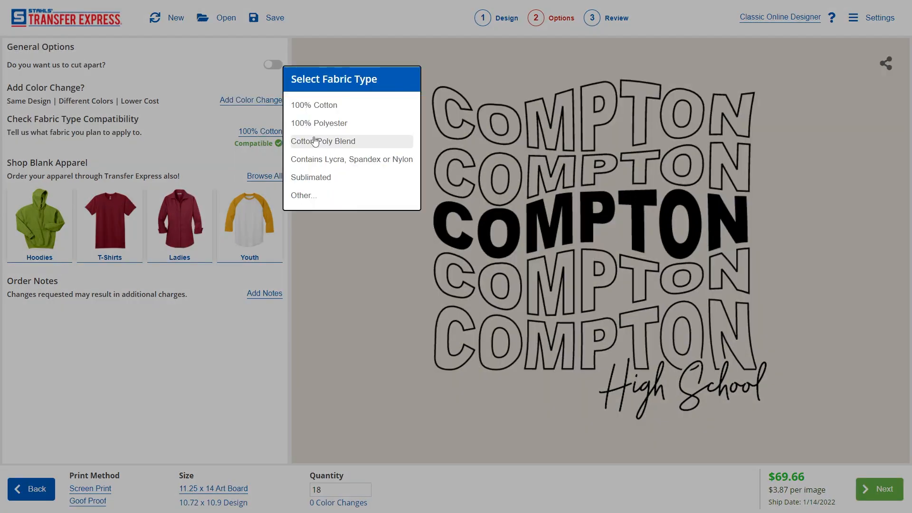
pyautogui.click(322, 178)
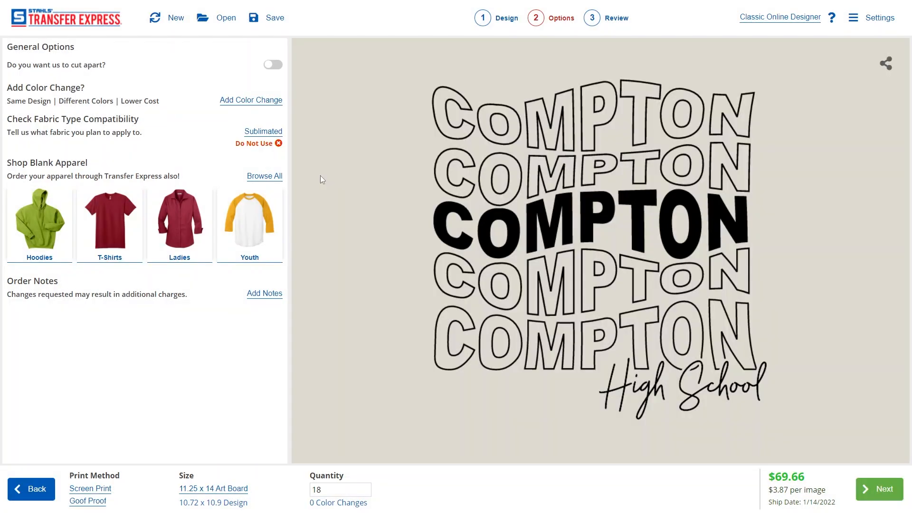
pyautogui.click(277, 133)
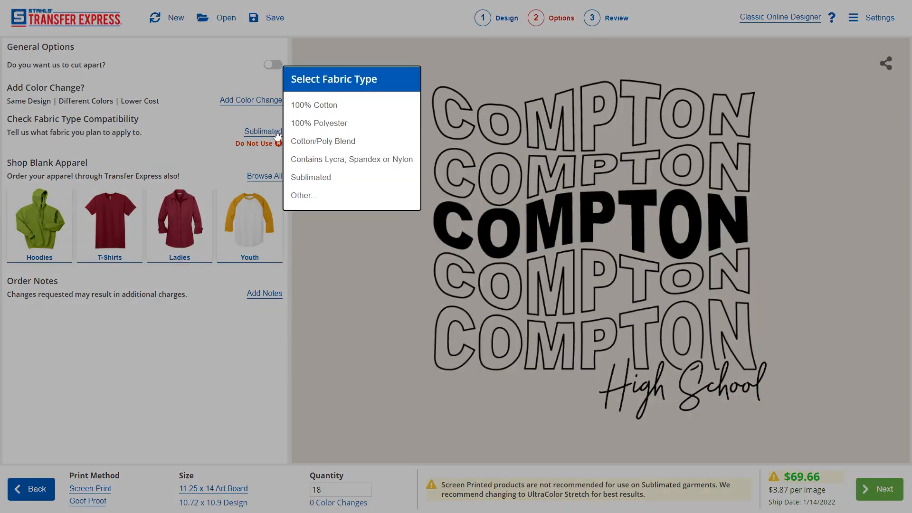
pyautogui.click(332, 160)
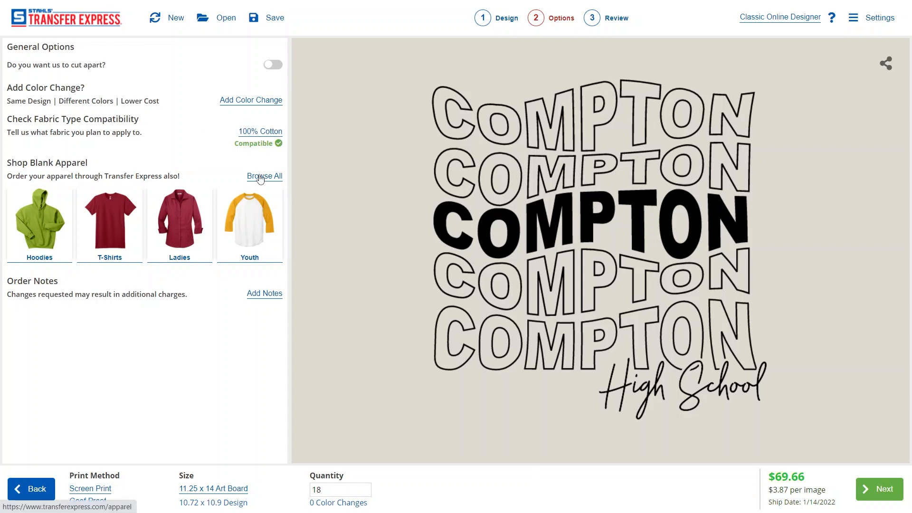
# - Draft the order note "hello" and close the order notes without adding it
pyautogui.click(265, 294)
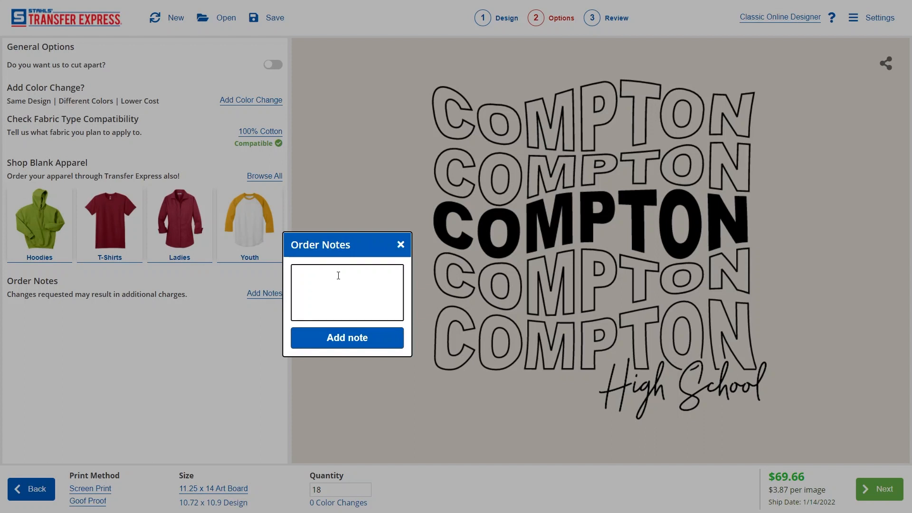
pyautogui.write('hello')
pyautogui.click(400, 246)
# - Proceed to the order review and turn the $20 order-as-proof option on and off again
pyautogui.click(868, 489)
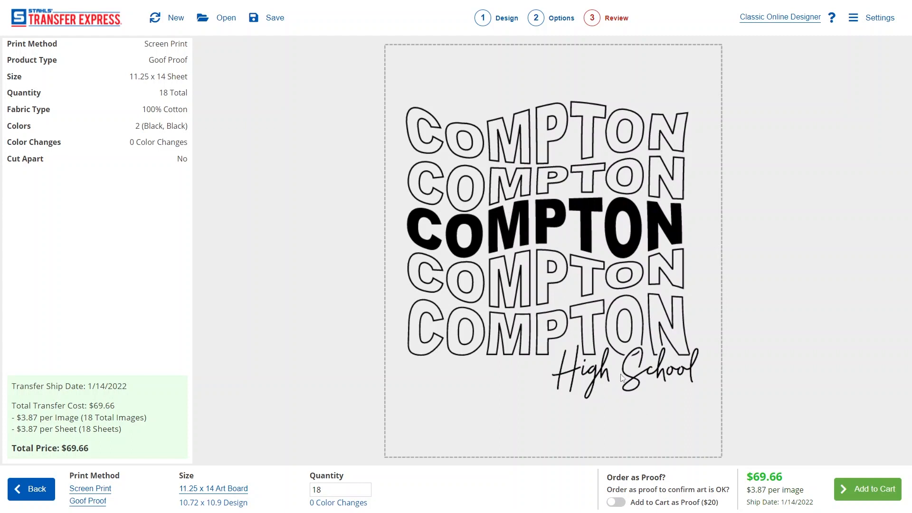
pyautogui.click(617, 504)
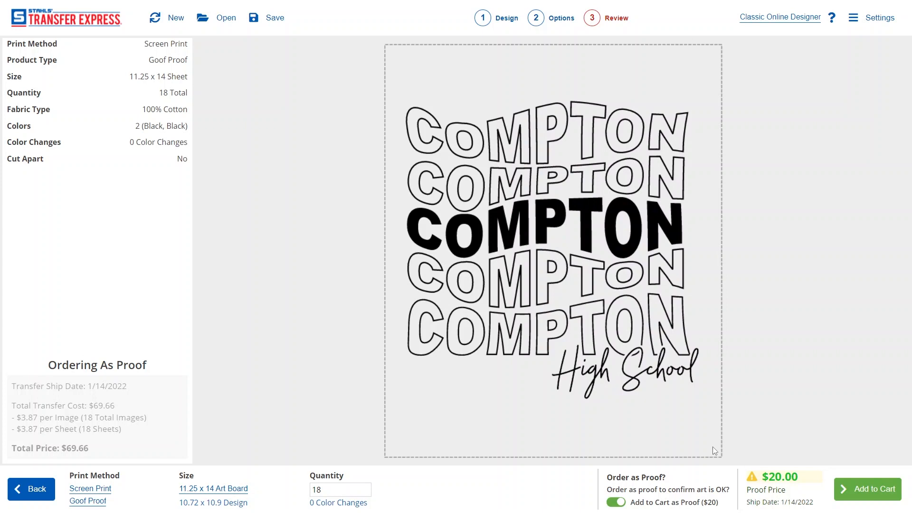
pyautogui.click(624, 503)
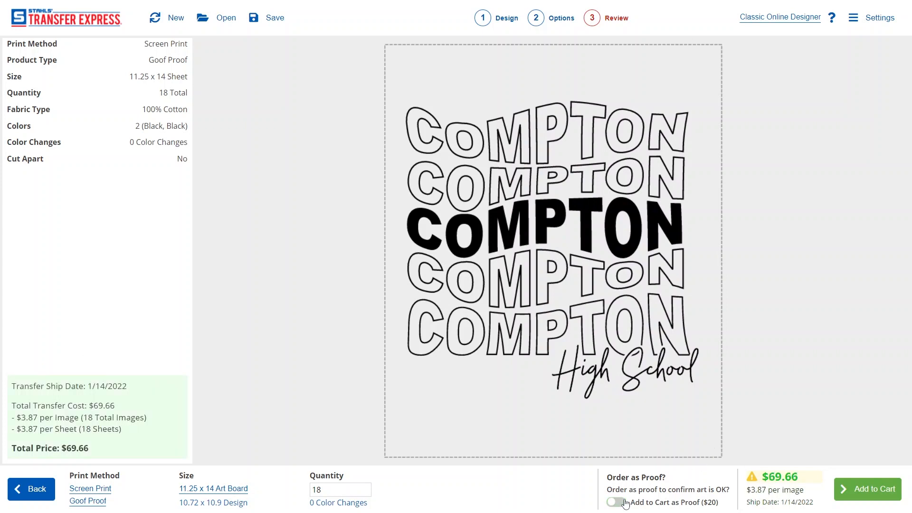
# - Return to the design stage, mock up the design on apparel 5000 and look through its available colors
pyautogui.click(31, 488)
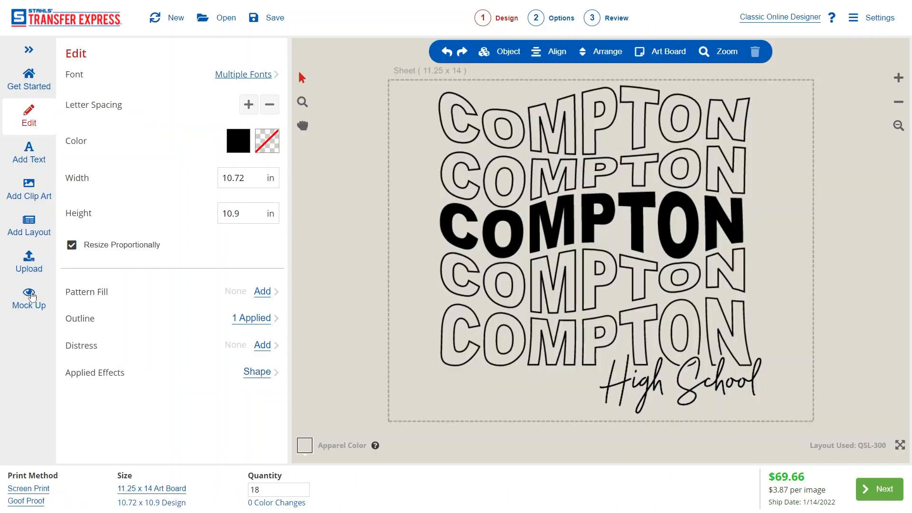
pyautogui.click(29, 296)
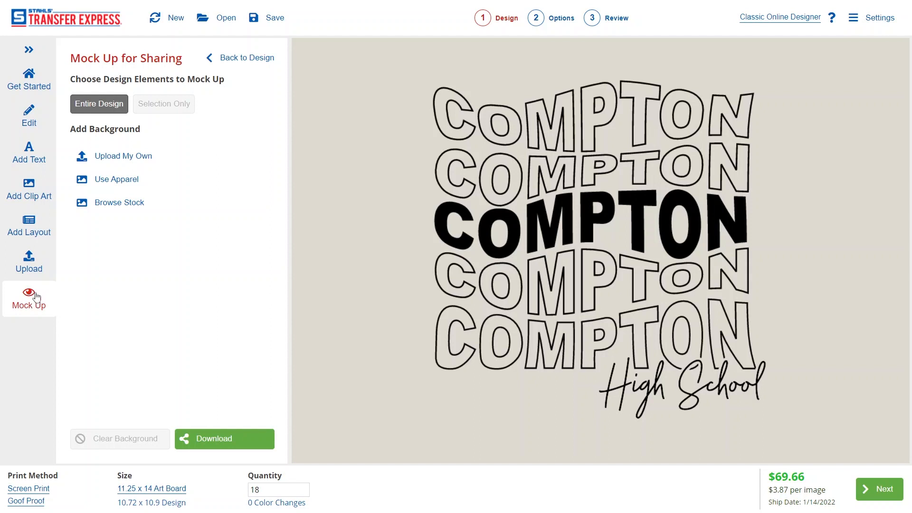
pyautogui.click(138, 175)
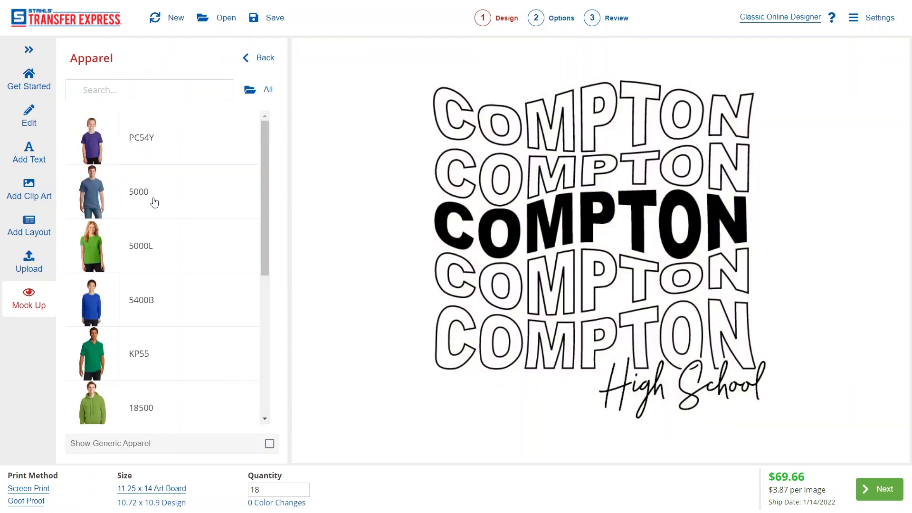
pyautogui.click(166, 204)
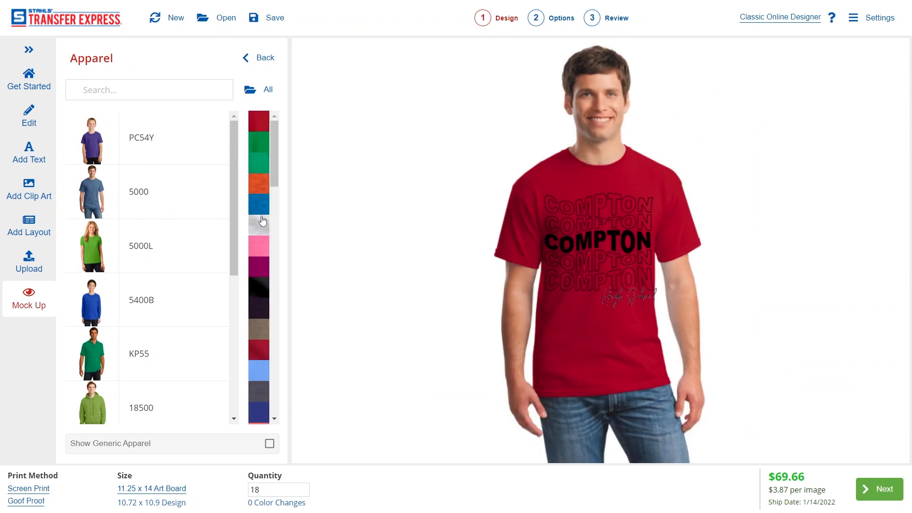
pyautogui.scroll(-5, 179, 247)
pyautogui.scroll(-1, 179, 247)
pyautogui.scroll(6, 171, 204)
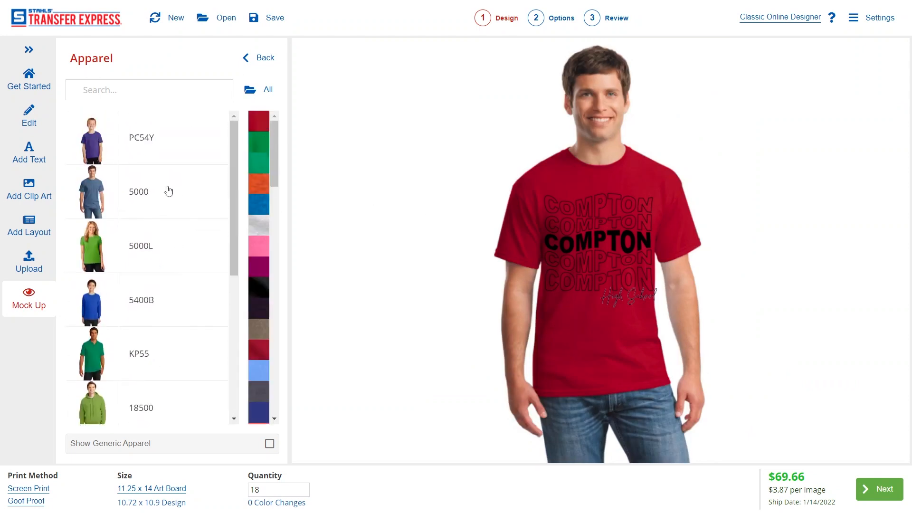
# - Search the apparel for 3600, mock up NL3600, and shrink and tilt the design slightly clockwise on the shirt's chest
pyautogui.click(154, 93)
pyautogui.write('3600')
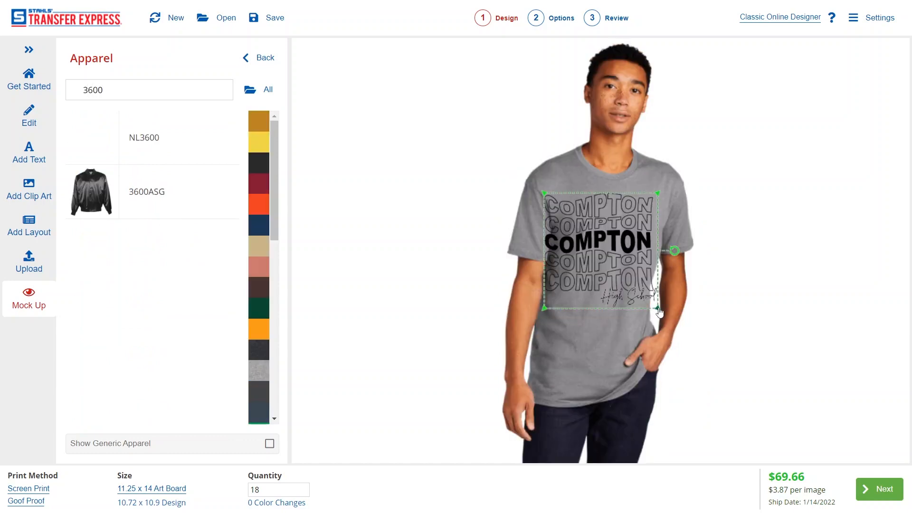
pyautogui.moveTo(656, 311); pyautogui.dragTo(638, 293)
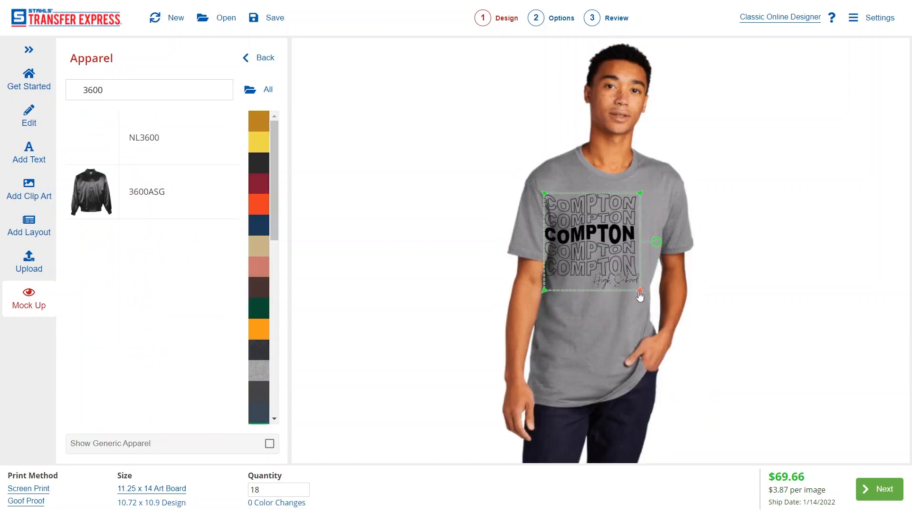
pyautogui.moveTo(653, 241); pyautogui.dragTo(646, 260)
pyautogui.click(765, 244)
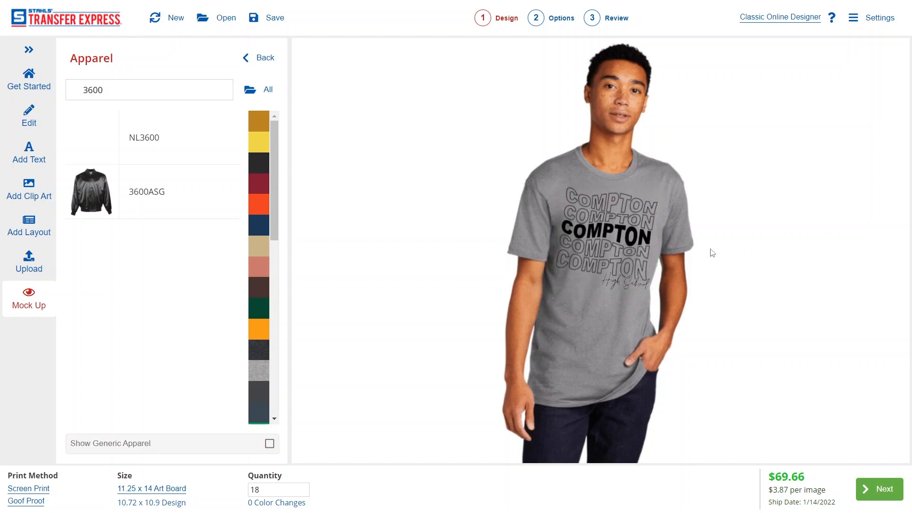
# - Leave the apparel list and upload the photo DSC09068 as the mock-up background
pyautogui.click(260, 58)
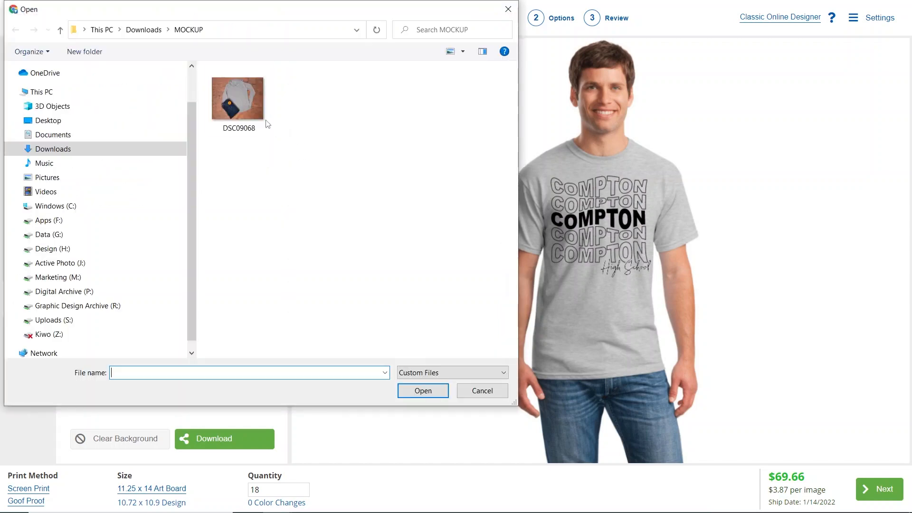
pyautogui.click(260, 111)
pyautogui.click(426, 391)
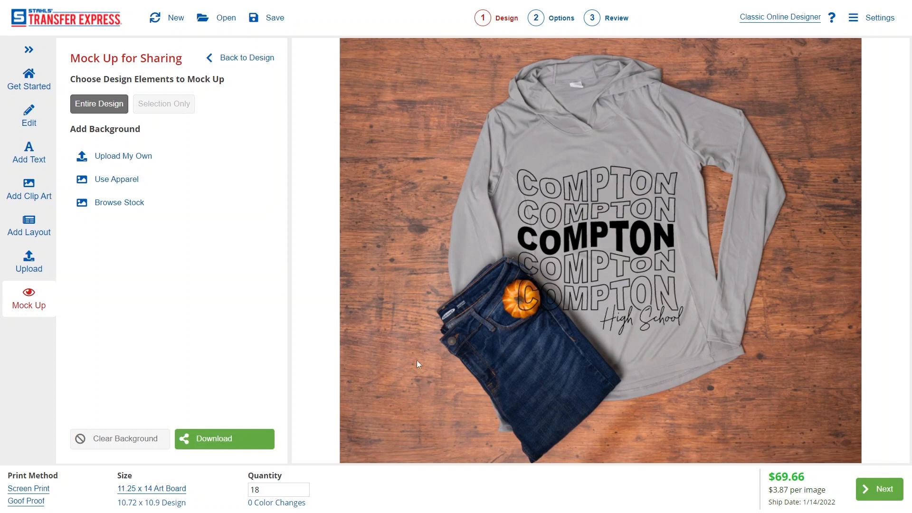
# - Shrink the design, rotate it slightly counterclockwise and move it onto the gray hoodie's chest, above the jeans
pyautogui.click(640, 335)
pyautogui.moveTo(684, 338); pyautogui.dragTo(663, 320)
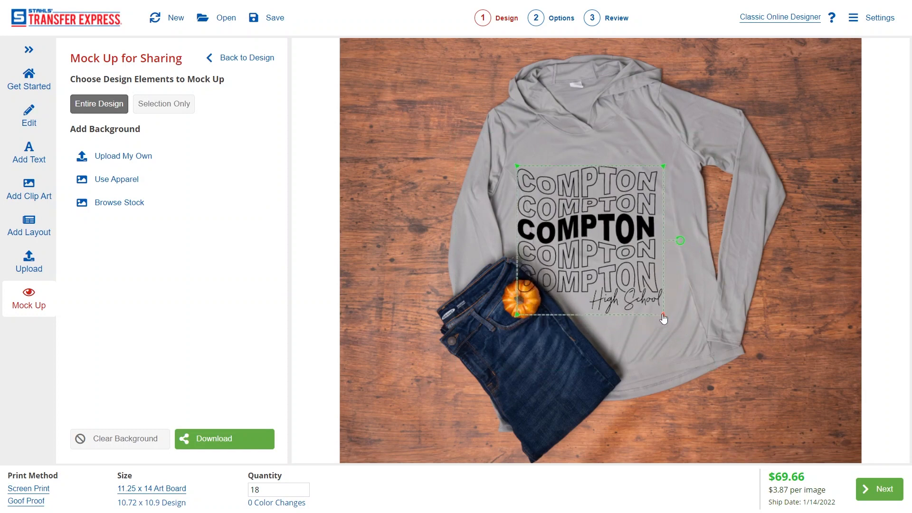
pyautogui.moveTo(678, 242); pyautogui.dragTo(685, 228)
pyautogui.moveTo(636, 245); pyautogui.dragTo(649, 220)
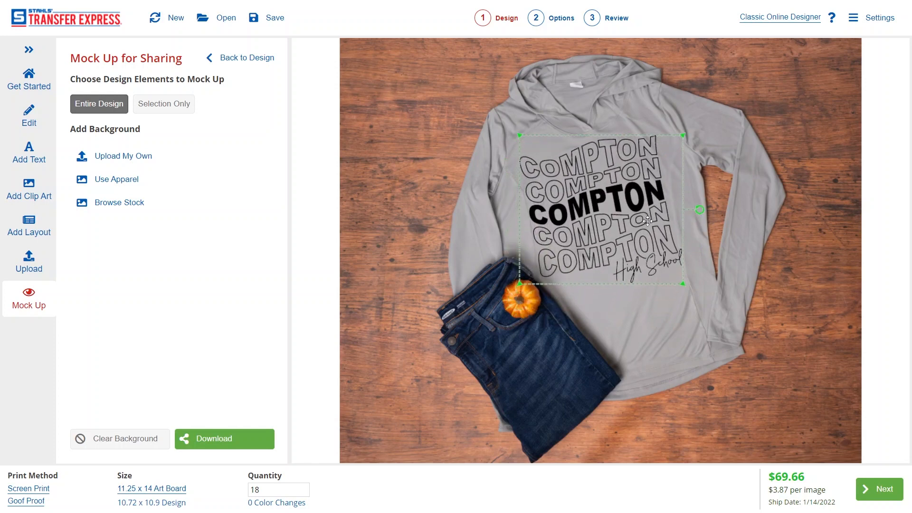
pyautogui.click(733, 240)
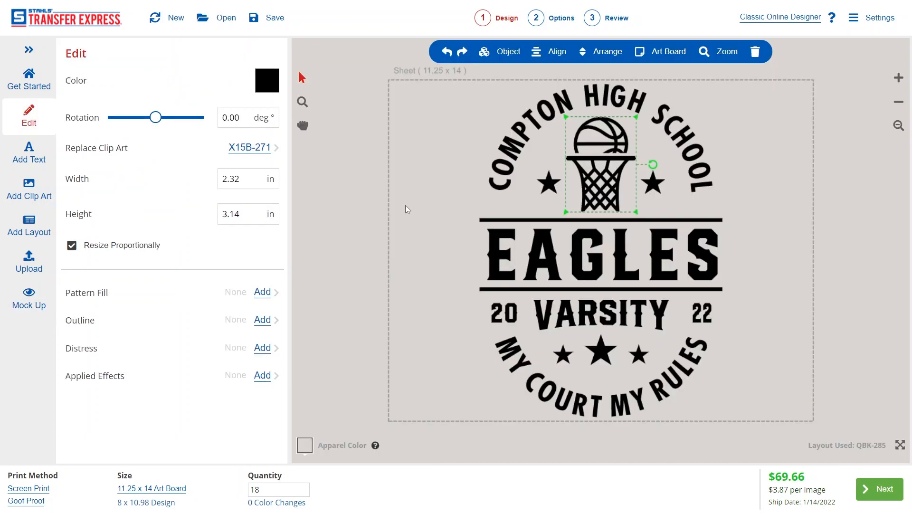
pyautogui.click(390, 216)
pyautogui.moveTo(432, 80); pyautogui.dragTo(746, 461)
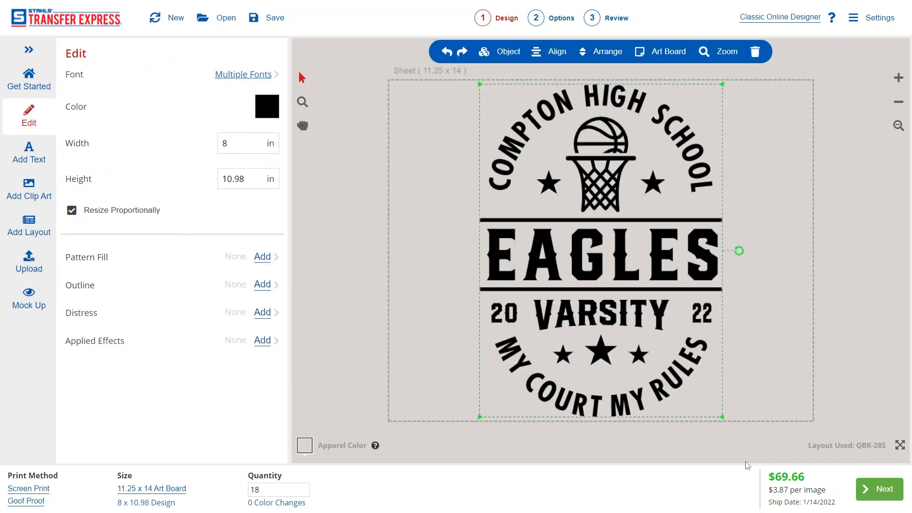
pyautogui.click(773, 374)
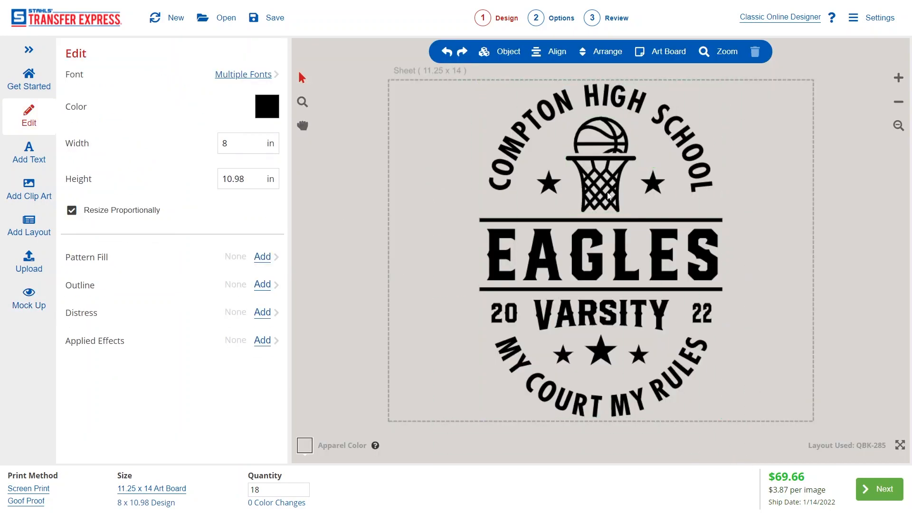
# - Search the clip art for football and replace the basketball hoop in the layout with X15H-241
pyautogui.click(602, 163)
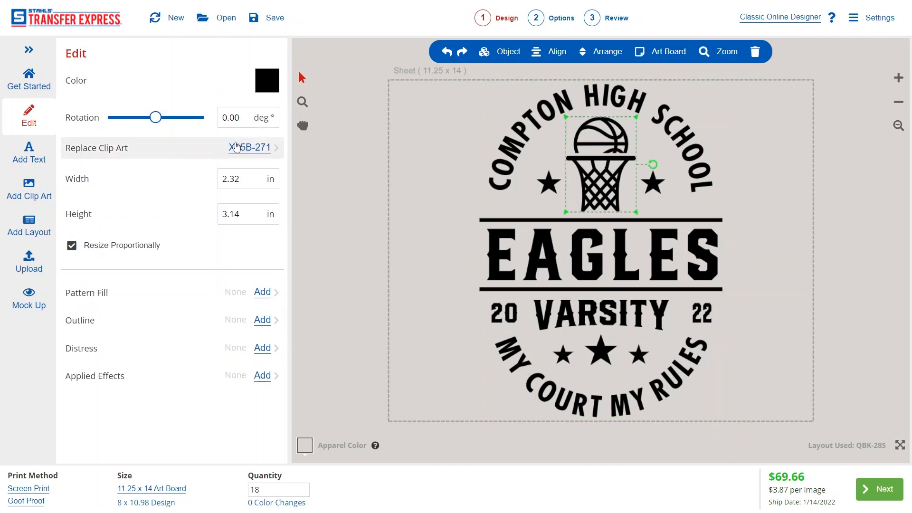
pyautogui.click(252, 146)
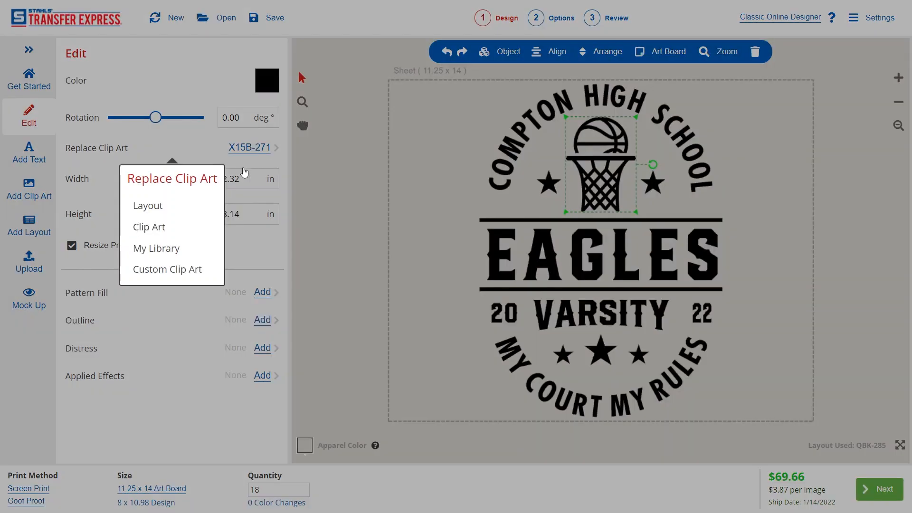
pyautogui.click(153, 227)
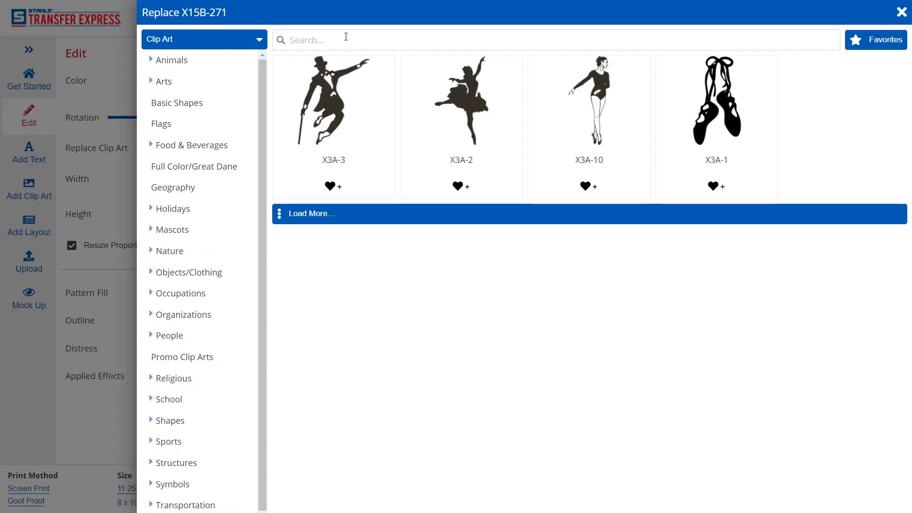
pyautogui.write('football')
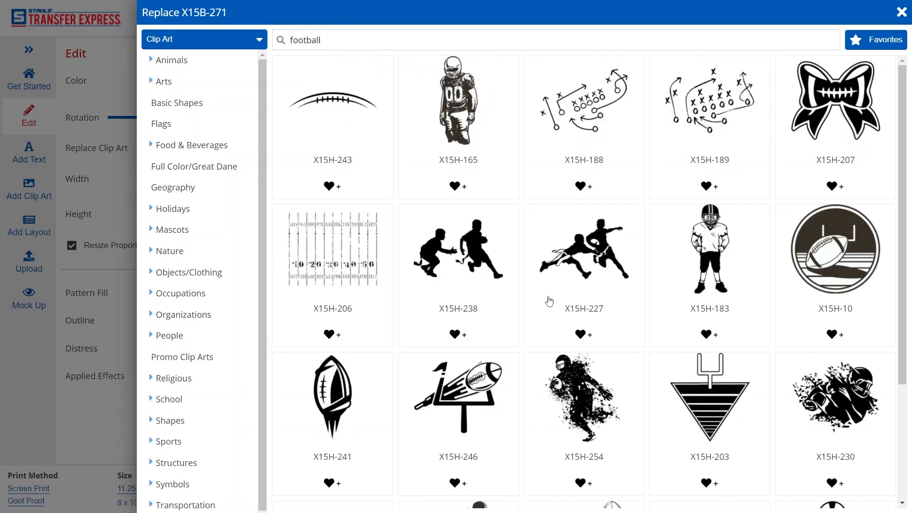
pyautogui.scroll(-3, 554, 301)
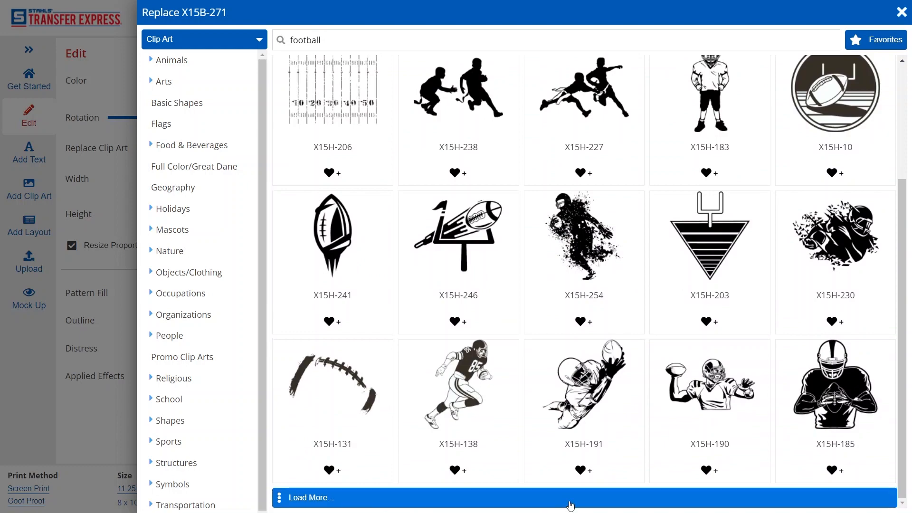
pyautogui.click(568, 498)
pyautogui.scroll(-12, 564, 385)
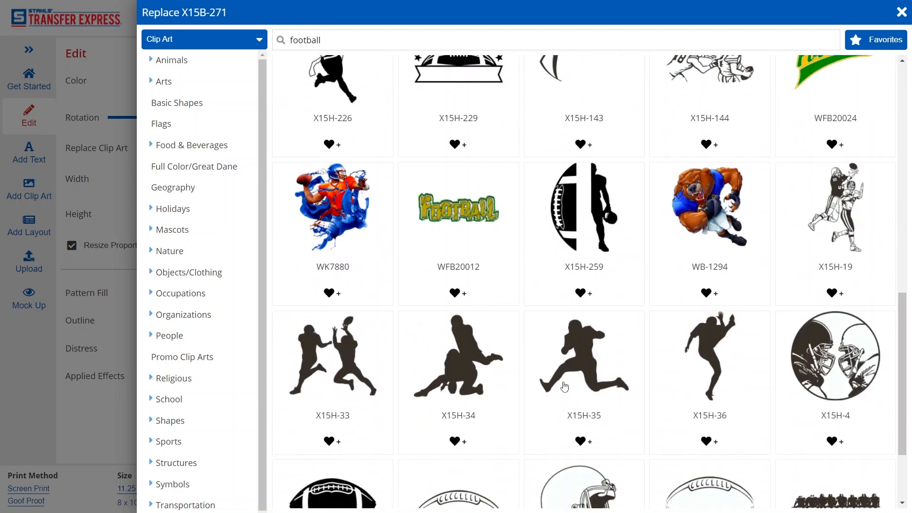
pyautogui.scroll(12, 564, 386)
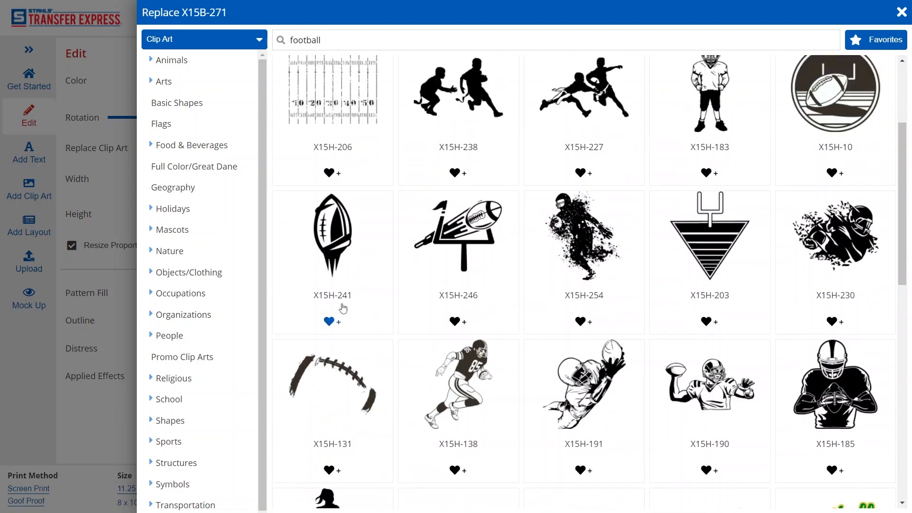
pyautogui.click(342, 235)
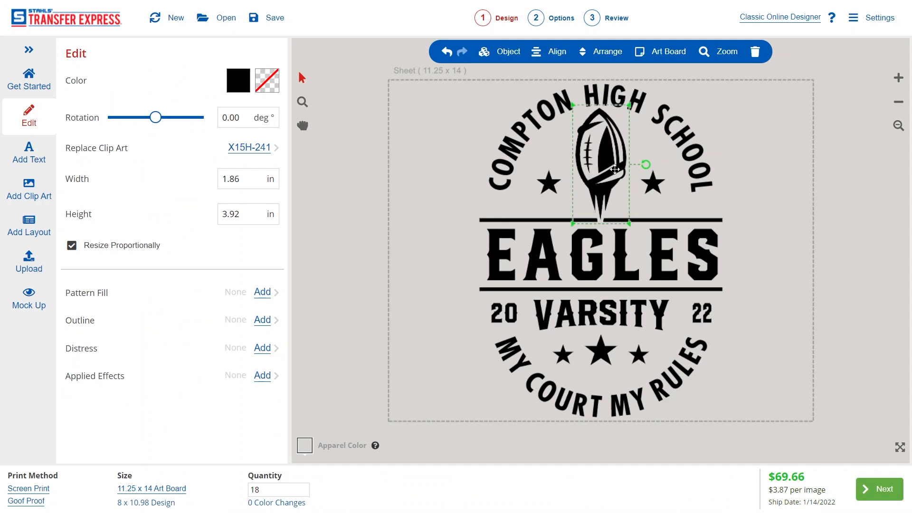
pyautogui.click(748, 170)
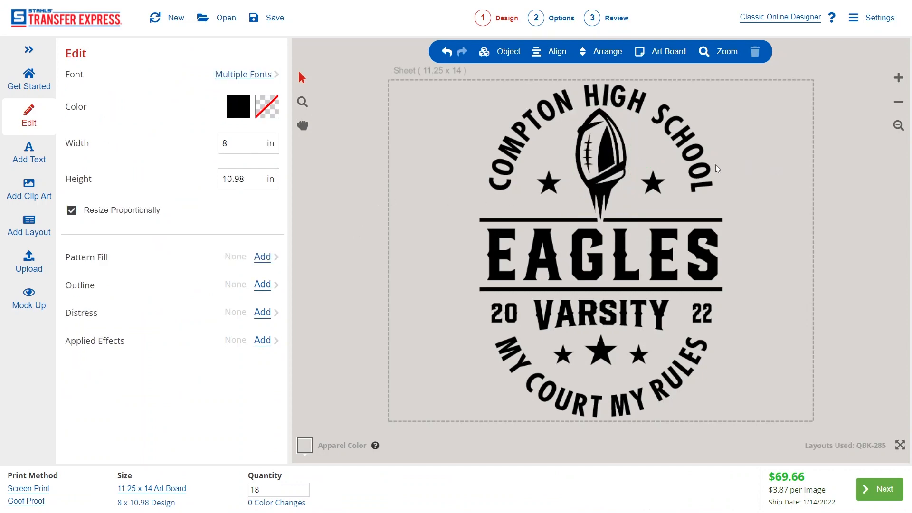
# - Change the upper arched text to LAKERIDGE HIGH SCHOOL
pyautogui.click(692, 149)
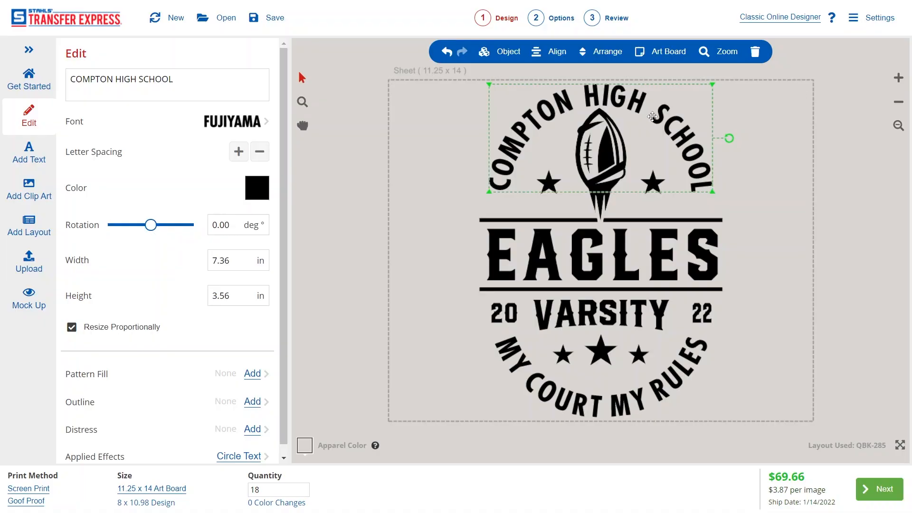
pyautogui.doubleClick(654, 119)
pyautogui.doubleClick(405, 237)
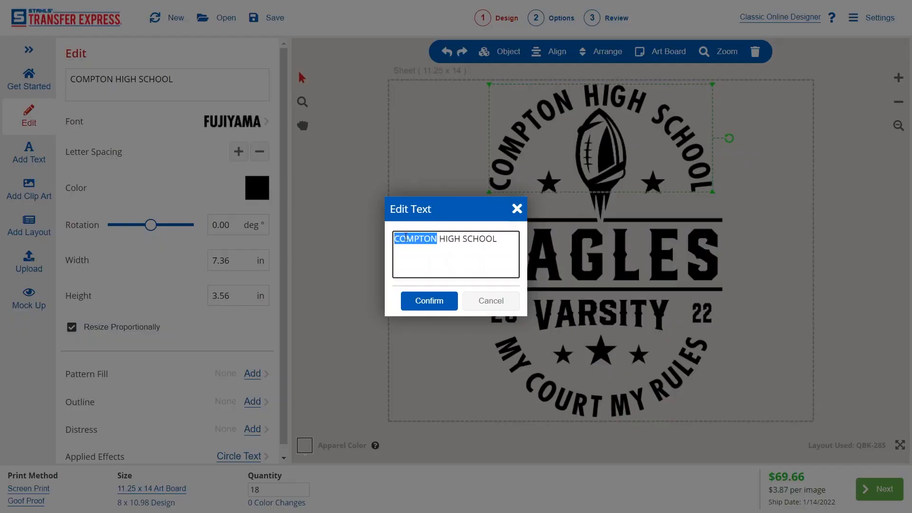
pyautogui.write('LAKERIDGE')
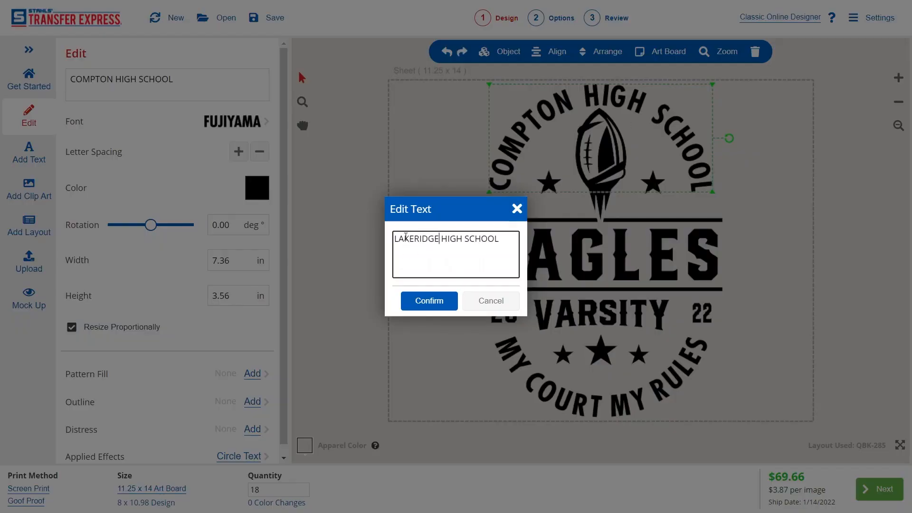
pyautogui.click(422, 304)
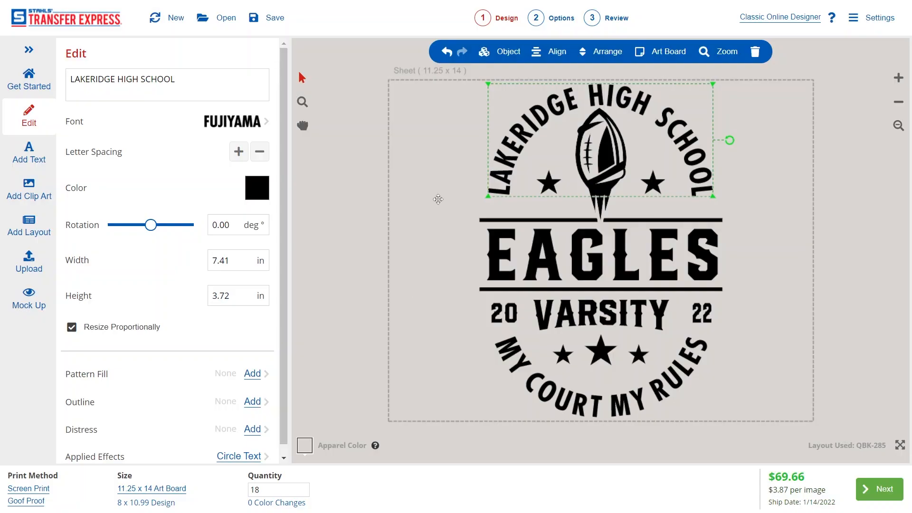
pyautogui.click(439, 198)
# - Replace the large center text EAGLES with FALCONS
pyautogui.click(507, 252)
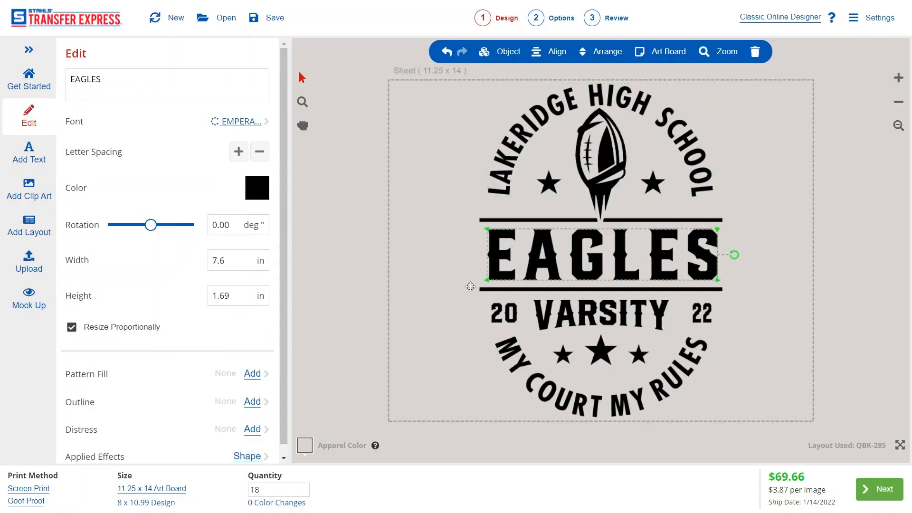
pyautogui.moveTo(147, 92); pyautogui.dragTo(65, 80)
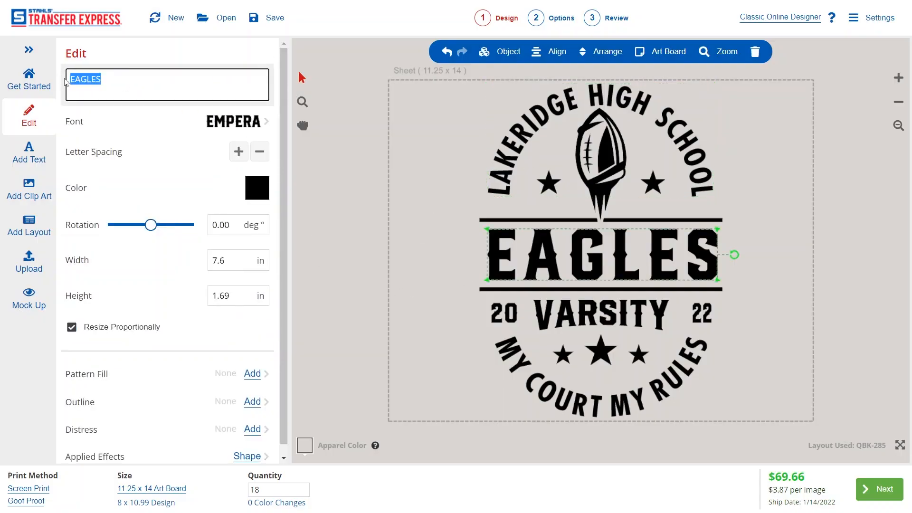
pyautogui.write('FALCONS')
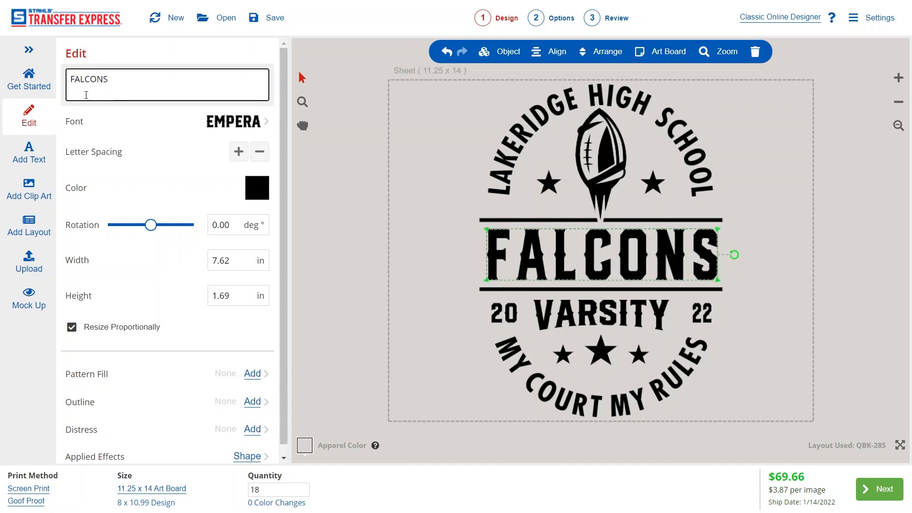
# - Try the Arial Black font on the large FALCONS text and undo the font change
pyautogui.click(241, 123)
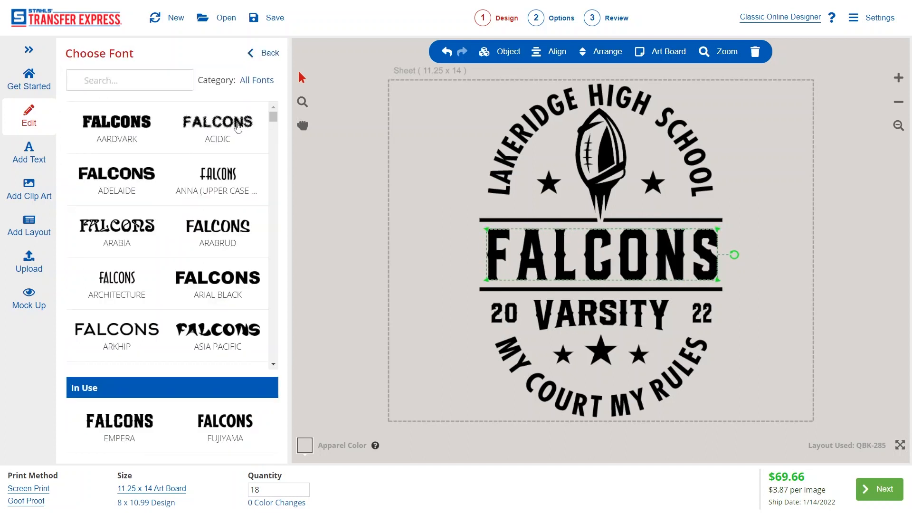
pyautogui.click(204, 282)
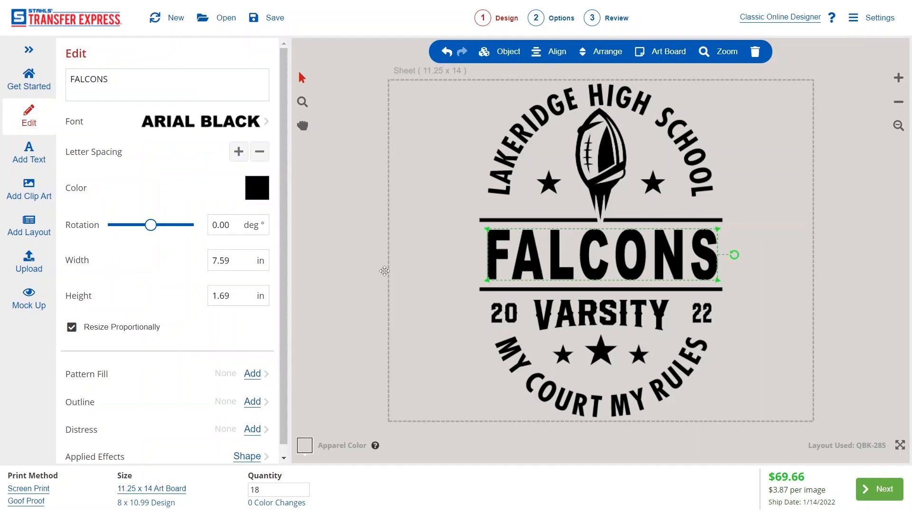
pyautogui.click(417, 260)
pyautogui.click(447, 52)
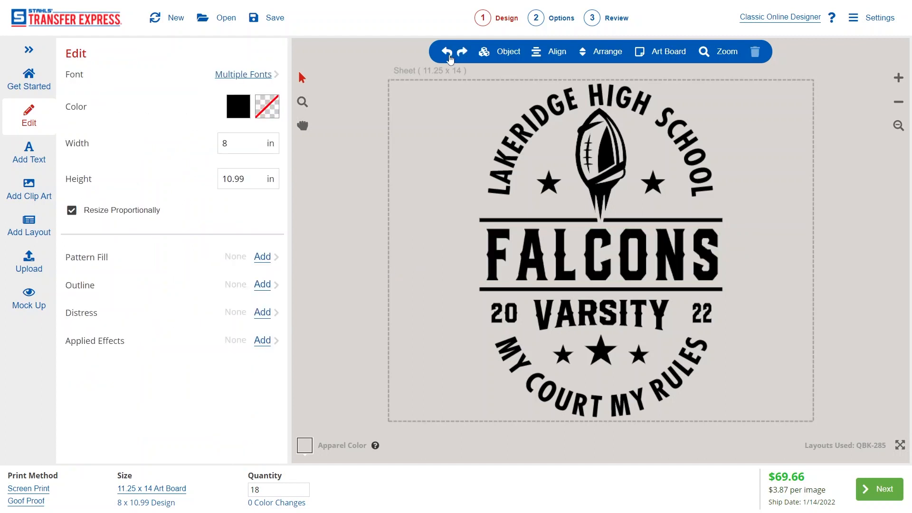
pyautogui.click(489, 260)
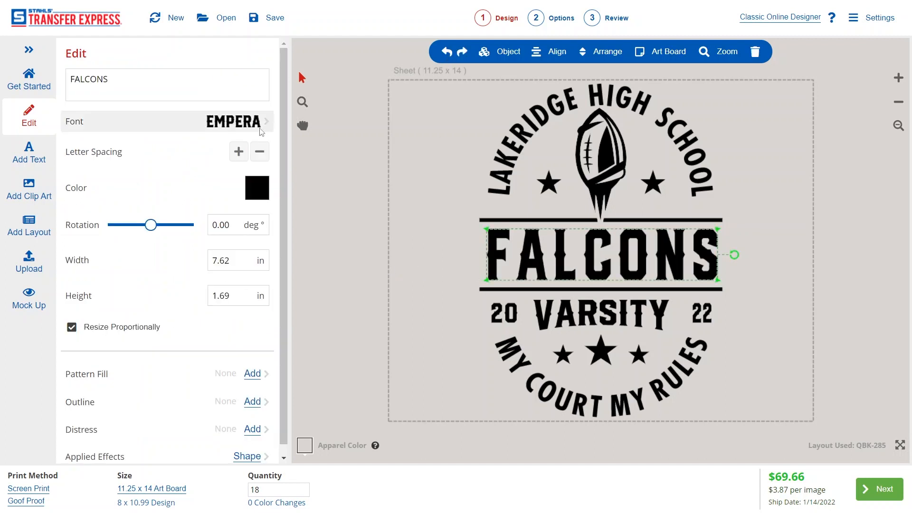
pyautogui.click(426, 306)
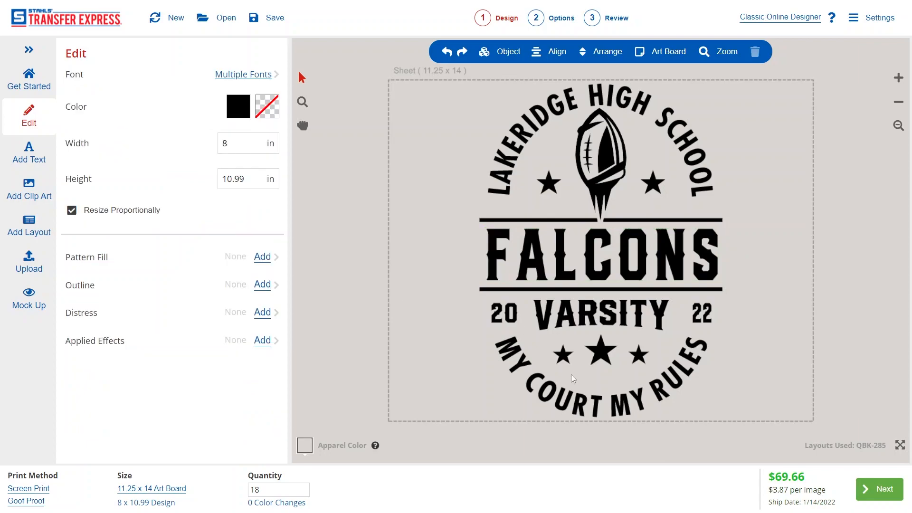
# - Change the lower arched text to MY FIELD MY RULES
pyautogui.doubleClick(629, 403)
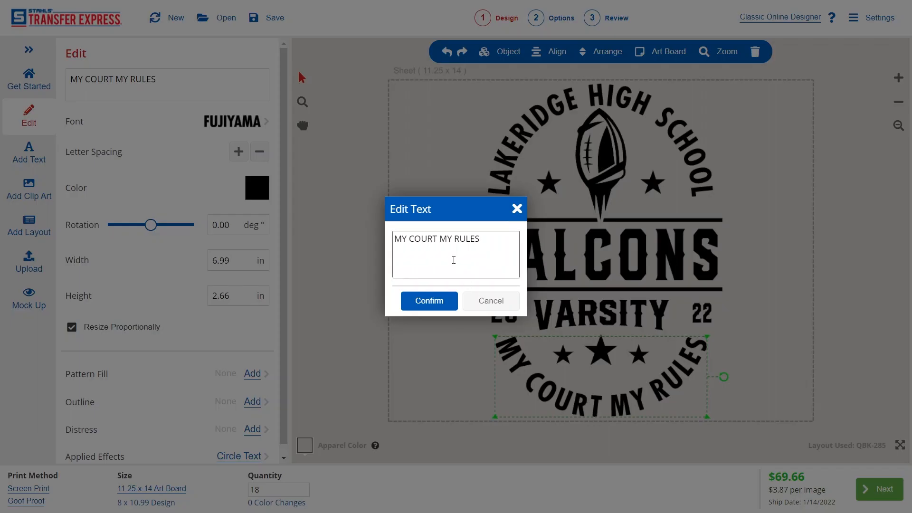
pyautogui.moveTo(437, 239); pyautogui.dragTo(412, 238)
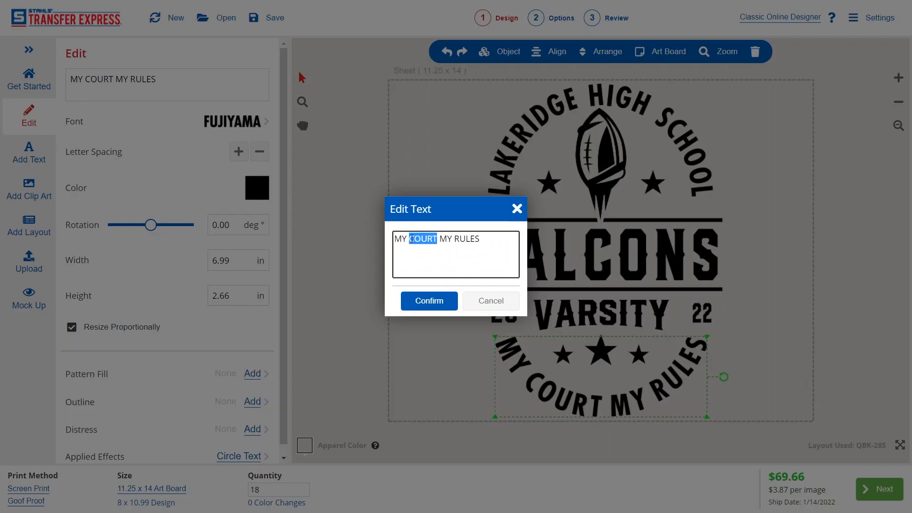
pyautogui.write('FIELD')
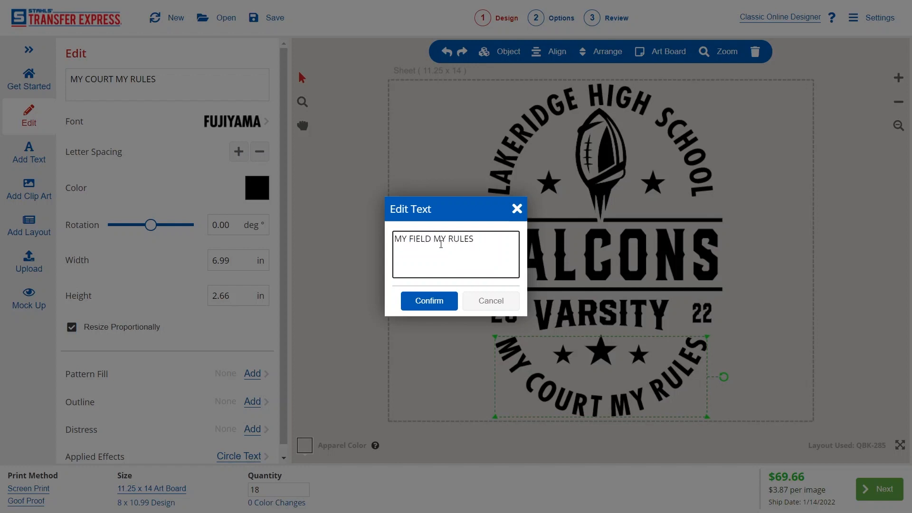
pyautogui.click(423, 306)
pyautogui.click(399, 315)
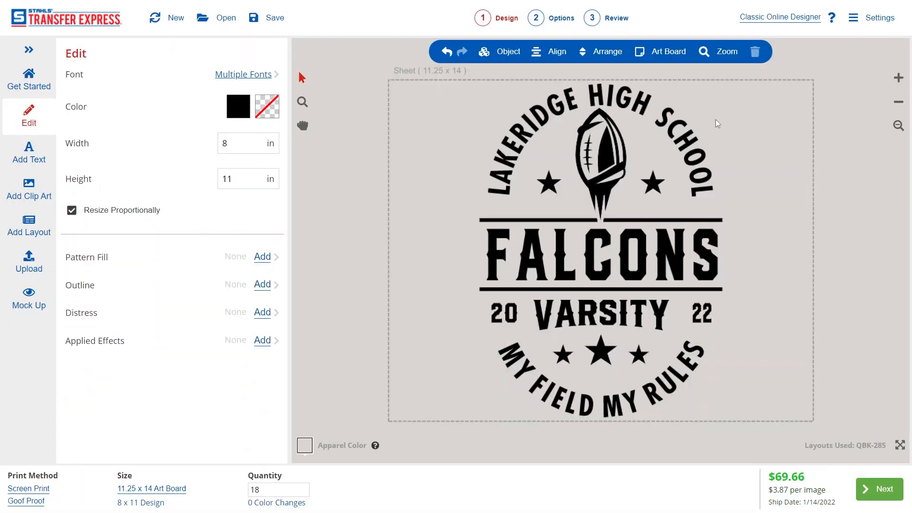
# - Move the whole design to the left side of the sheet and place a copy of the football clip art in the free space beside it
pyautogui.click(589, 264)
pyautogui.moveTo(589, 264); pyautogui.dragTo(511, 267)
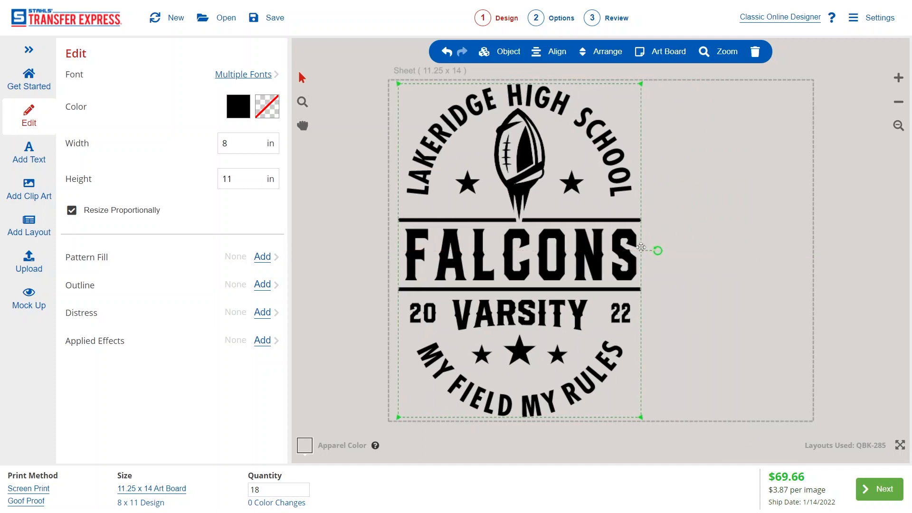
pyautogui.click(538, 172)
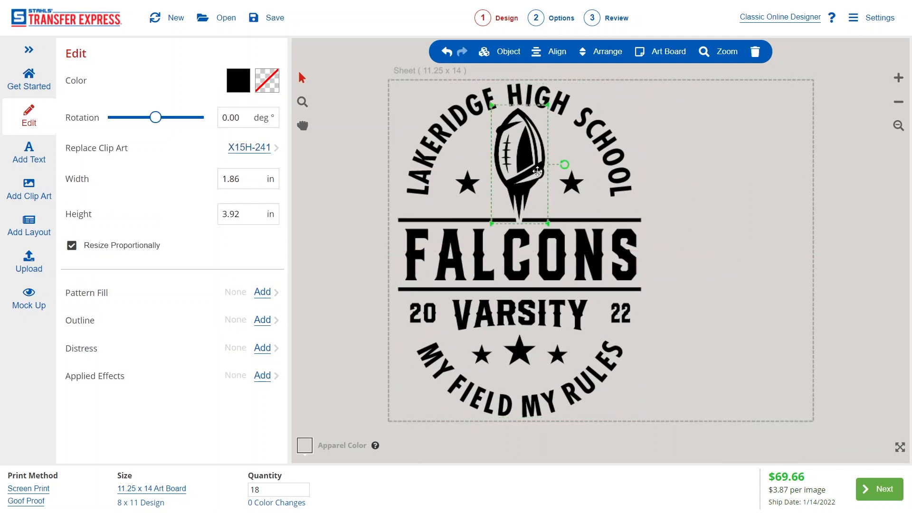
pyautogui.hotkey('ctrl', 'c')
pyautogui.hotkey('ctrl', 'v')
pyautogui.moveTo(537, 172); pyautogui.dragTo(707, 156)
# - Duplicate the copied football and place the second copy right next to it, near the sheet's upper right corner
pyautogui.click(505, 52)
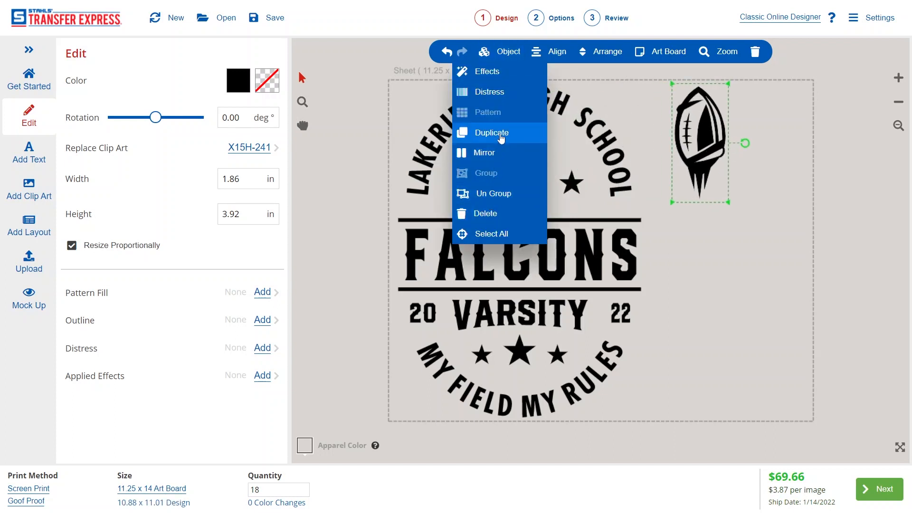
pyautogui.moveTo(727, 146); pyautogui.dragTo(779, 154)
pyautogui.click(820, 199)
pyautogui.moveTo(803, 72); pyautogui.dragTo(674, 212)
pyautogui.click(737, 265)
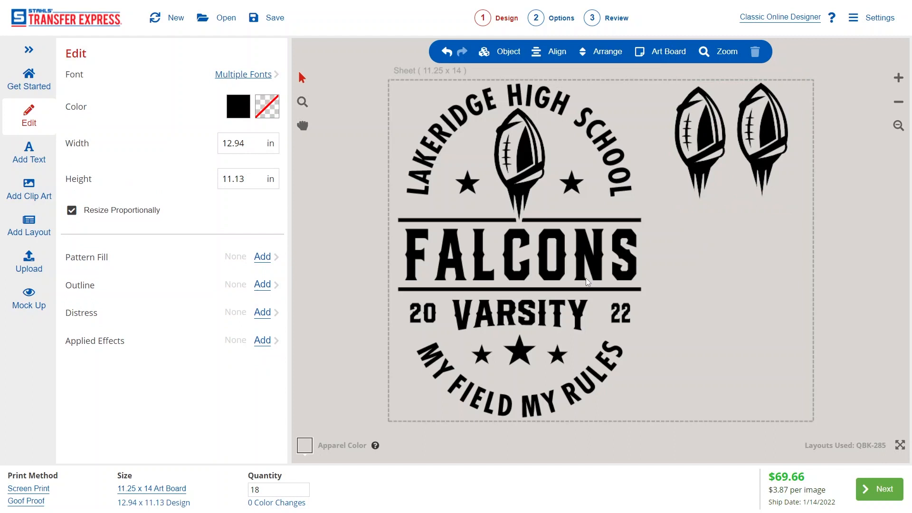
# - Copy the FALCONS and 20 VARSITY 22 block with its two lines and place the copy to the right of the main design
pyautogui.click(571, 279)
pyautogui.moveTo(672, 210); pyautogui.dragTo(392, 344)
pyautogui.hotkey('ctrl', 'c')
pyautogui.hotkey('ctrl', 'v')
pyautogui.moveTo(537, 254); pyautogui.dragTo(724, 270)
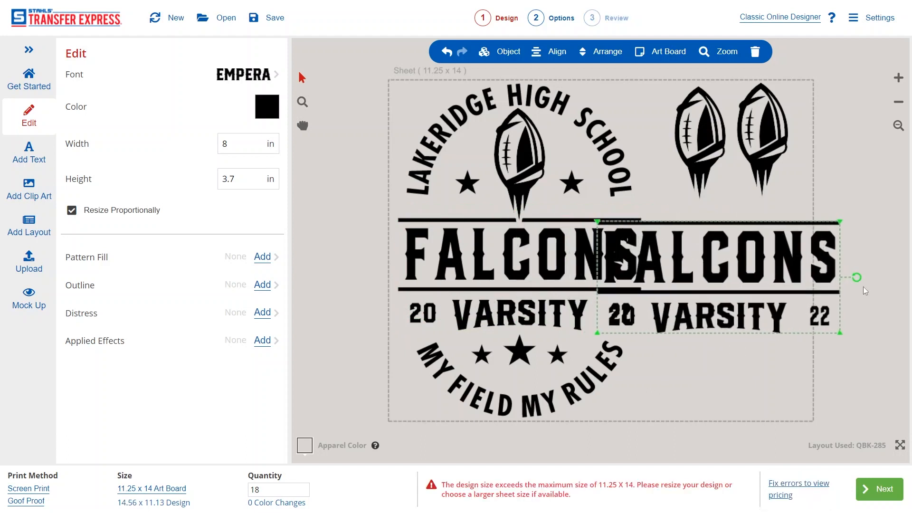
# - Rotate the copied FALCONS VARSITY block 90 degrees counterclockwise and shrink it to about 3.01 by 6.53 in below the two footballs
pyautogui.moveTo(856, 278); pyautogui.dragTo(856, 258)
pyautogui.moveTo(857, 259); pyautogui.dragTo(837, 208)
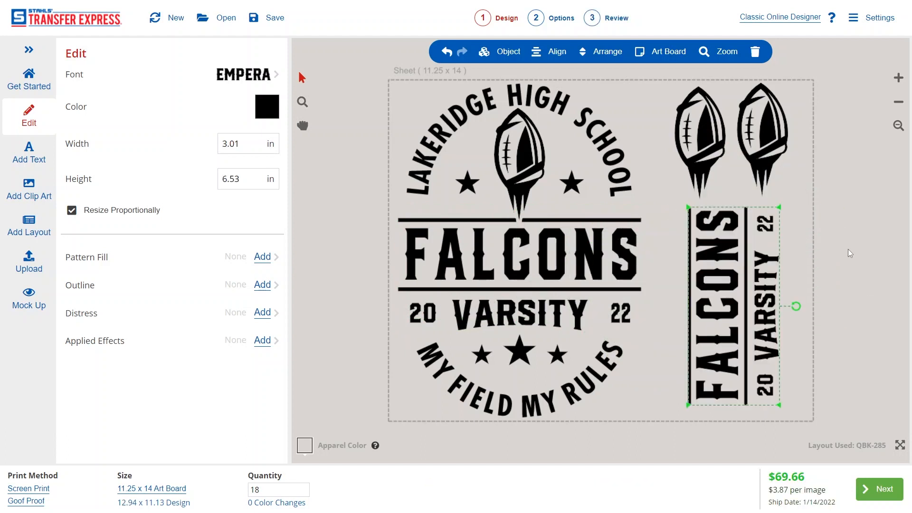
pyautogui.hotkey('ctrl', 'a')
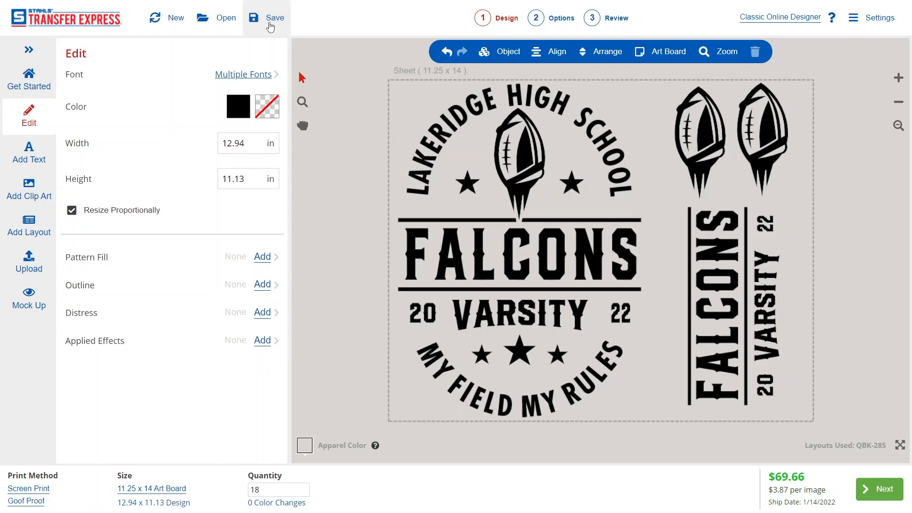
pyautogui.click(270, 27)
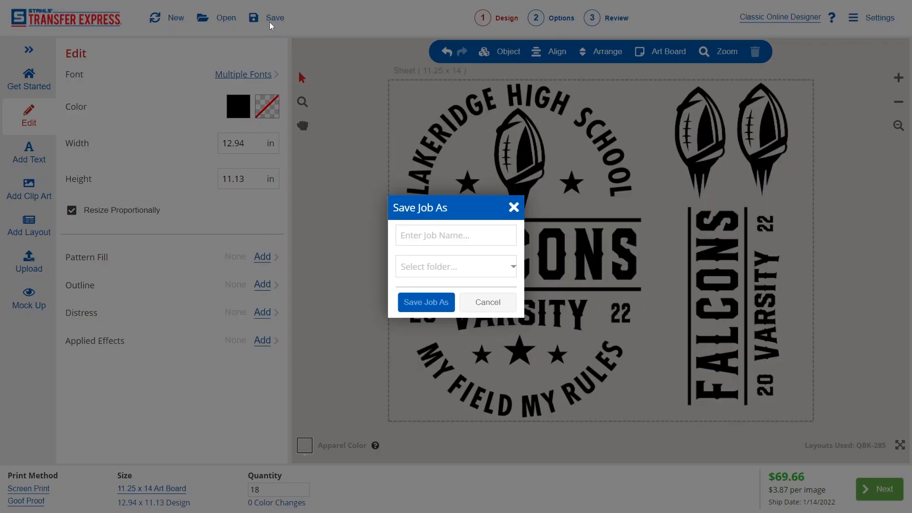
pyautogui.click(435, 237)
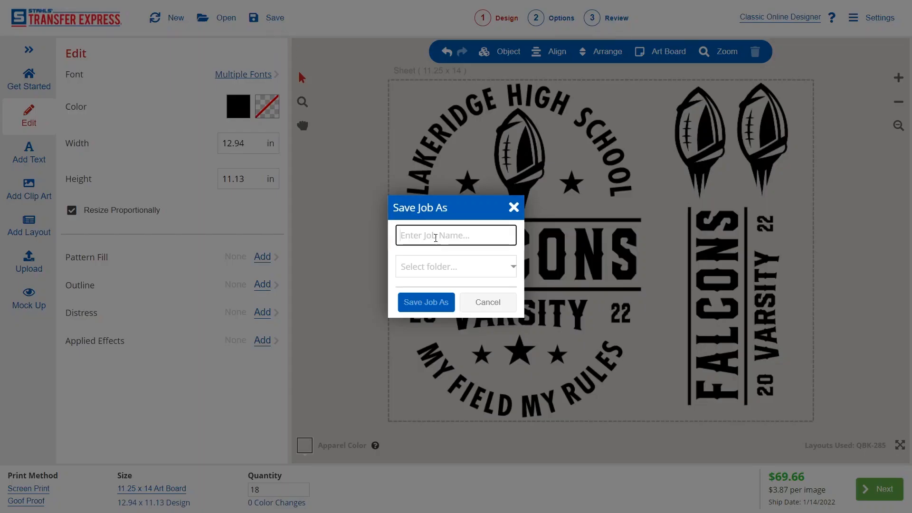
pyautogui.write('falcons')
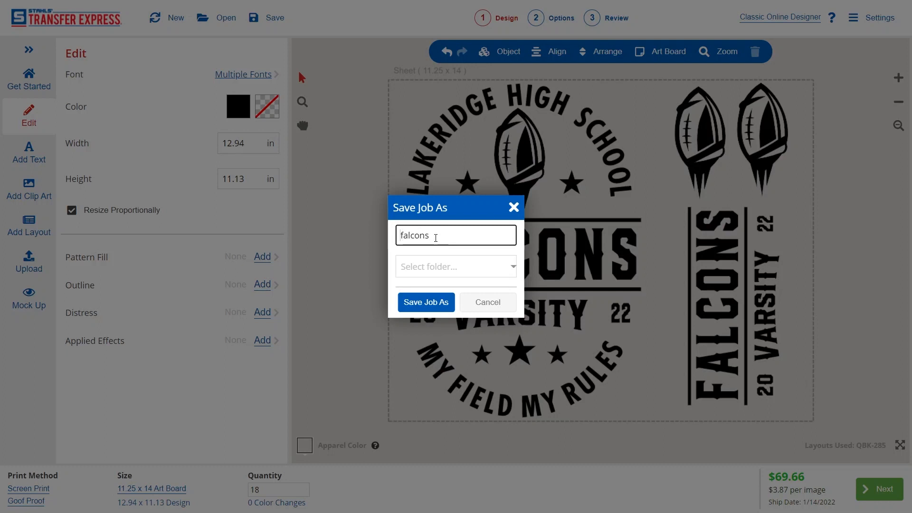
pyautogui.click(455, 267)
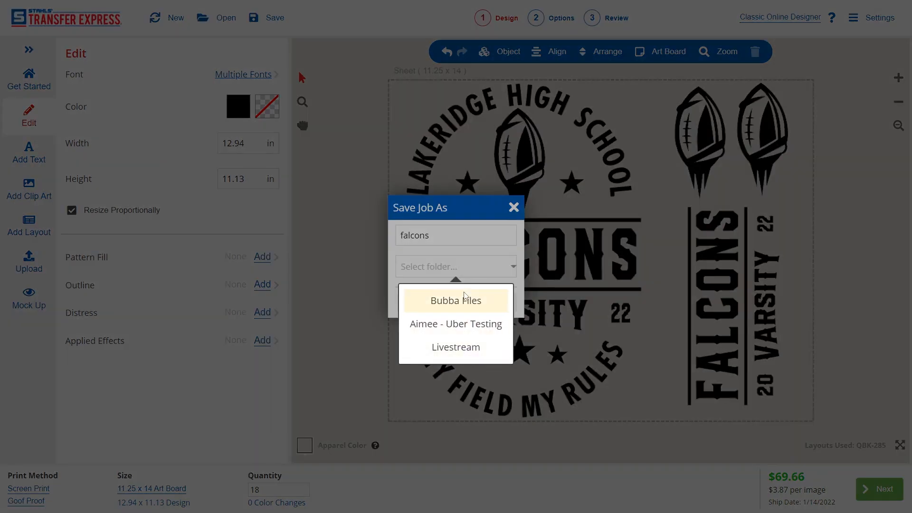
pyautogui.click(473, 243)
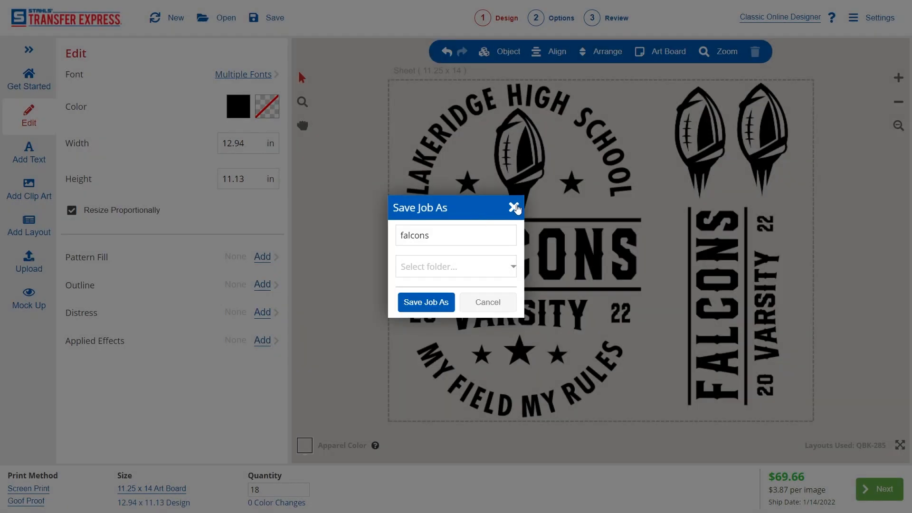
pyautogui.click(514, 207)
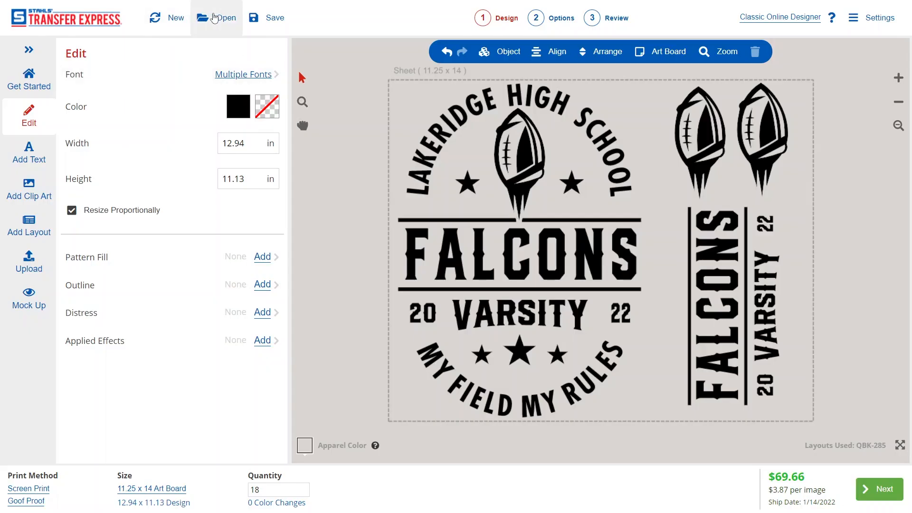
# - Create a custom folder named FALCONS for saved jobs
pyautogui.click(216, 17)
pyautogui.click(214, 118)
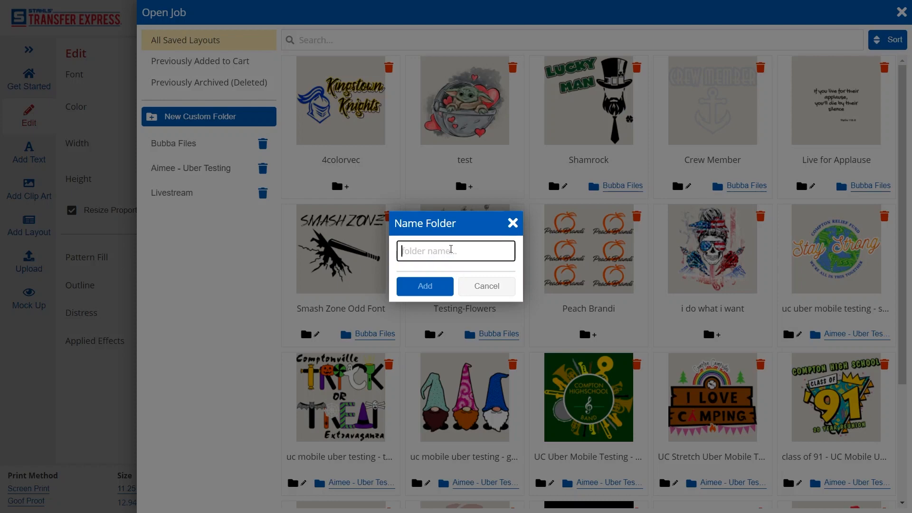
pyautogui.write('FALCONS')
pyautogui.click(425, 285)
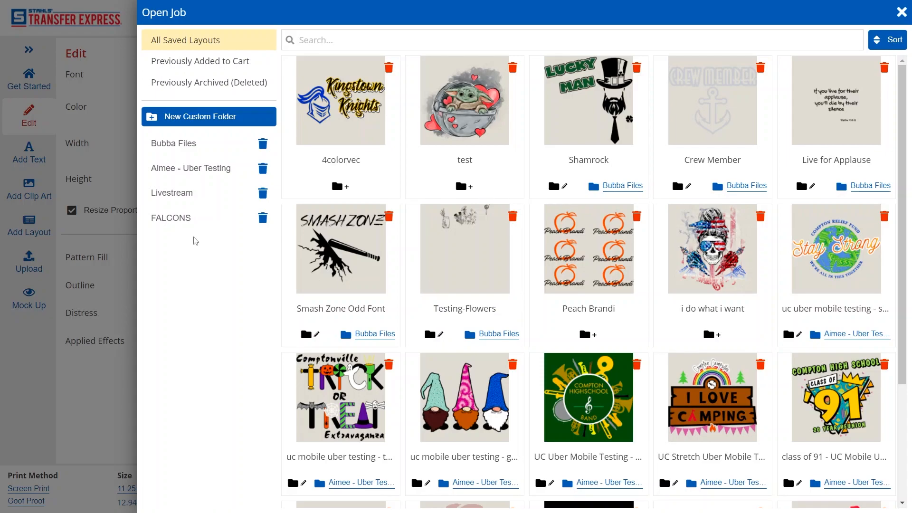
pyautogui.click(901, 12)
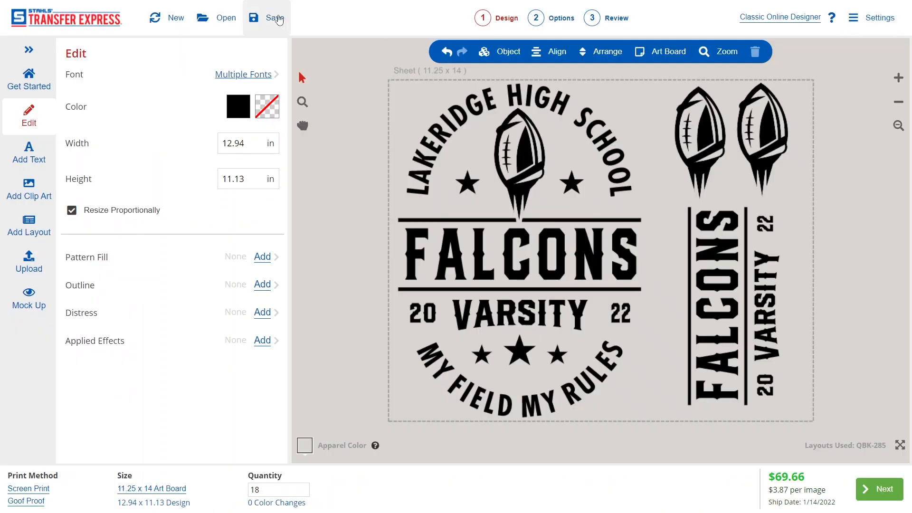
# - Save the job as FALCONS in the FALCONS folder
pyautogui.click(266, 18)
pyautogui.click(475, 229)
pyautogui.write('FALCONS')
pyautogui.click(458, 268)
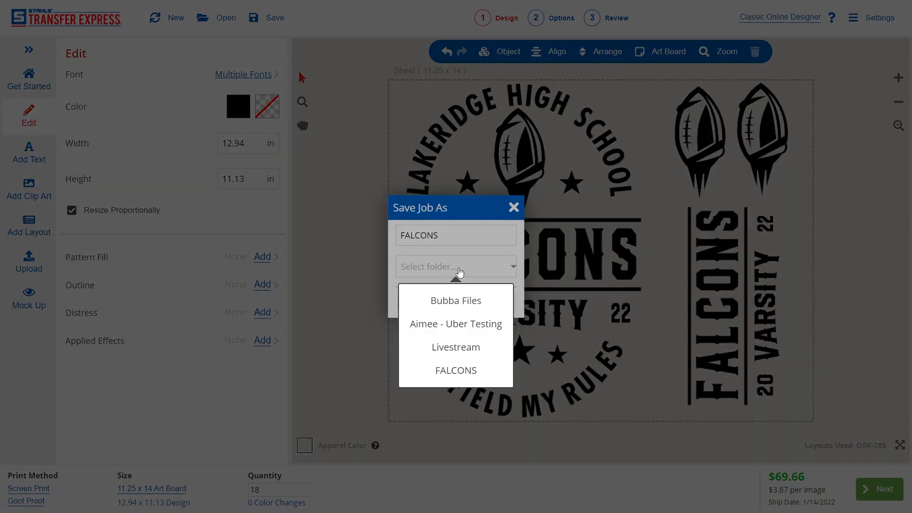
pyautogui.click(461, 370)
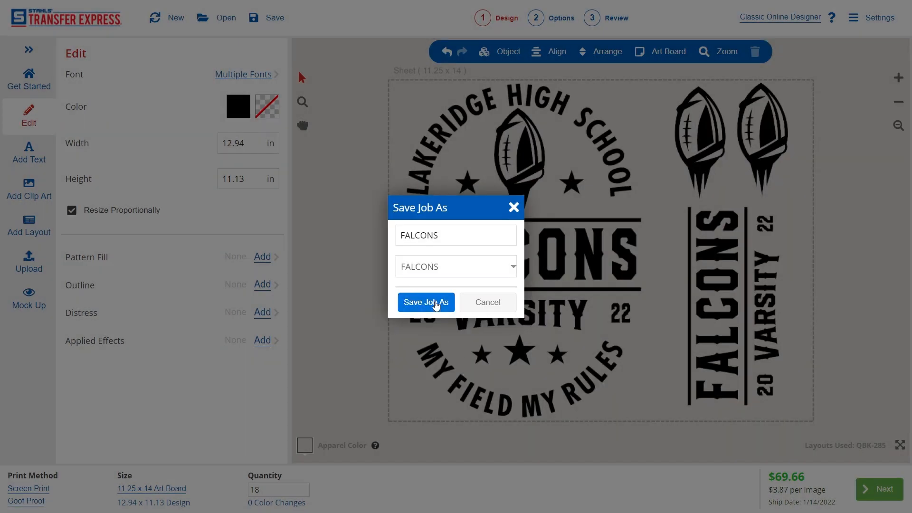
pyautogui.click(436, 303)
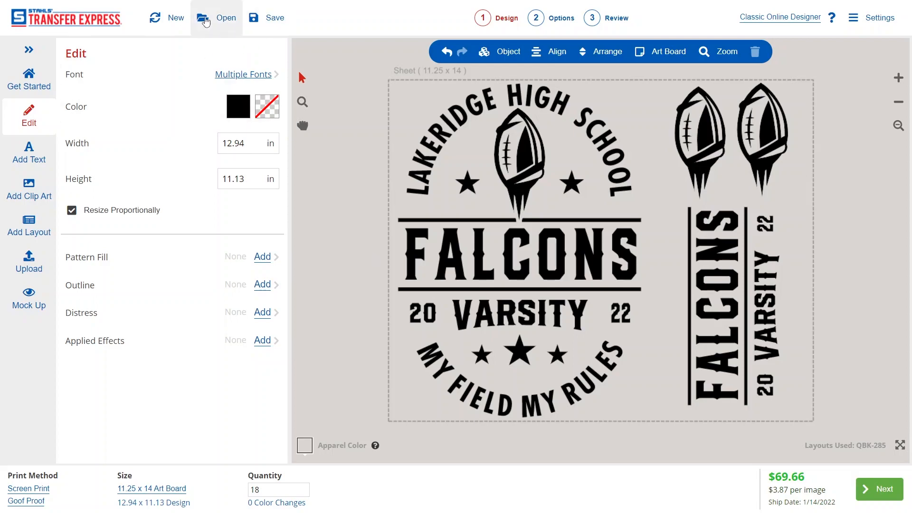
# - Open the saved FALCONS job from the FALCONS folder and advance the order through the options to its review
pyautogui.click(209, 19)
pyautogui.click(175, 227)
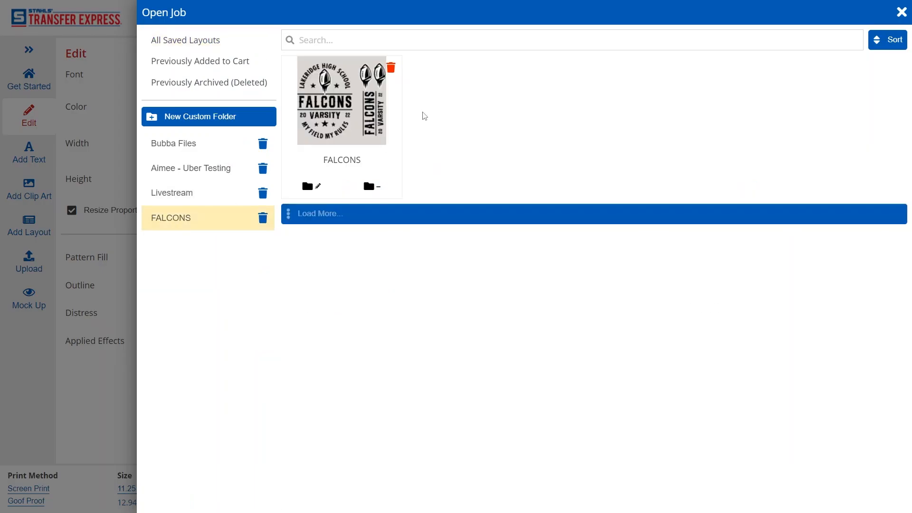
pyautogui.click(349, 107)
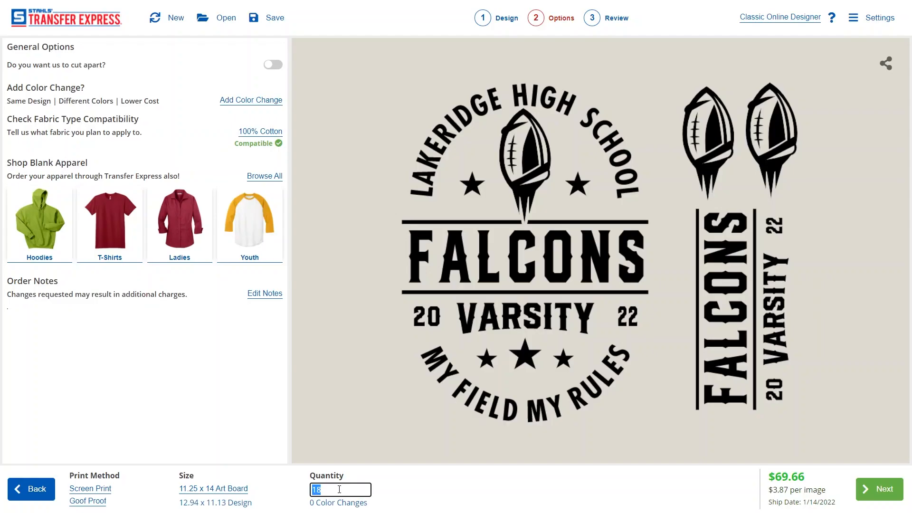
pyautogui.click(862, 487)
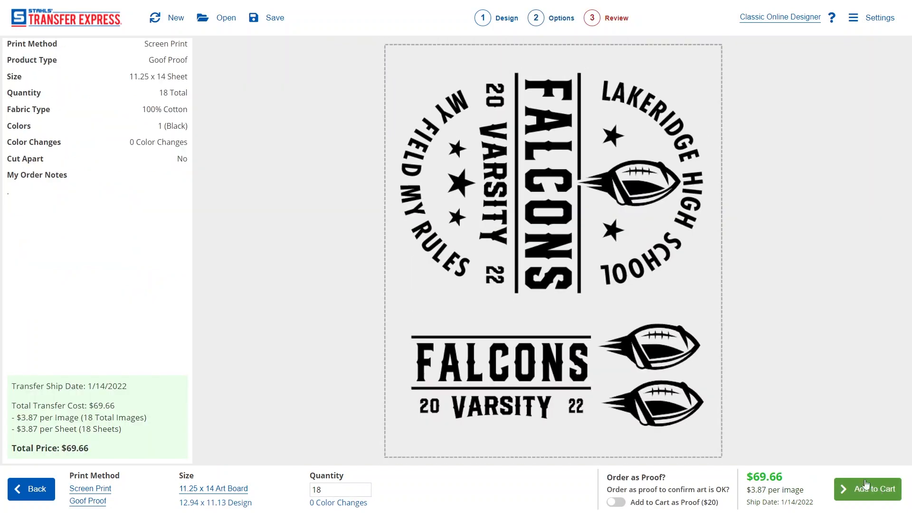